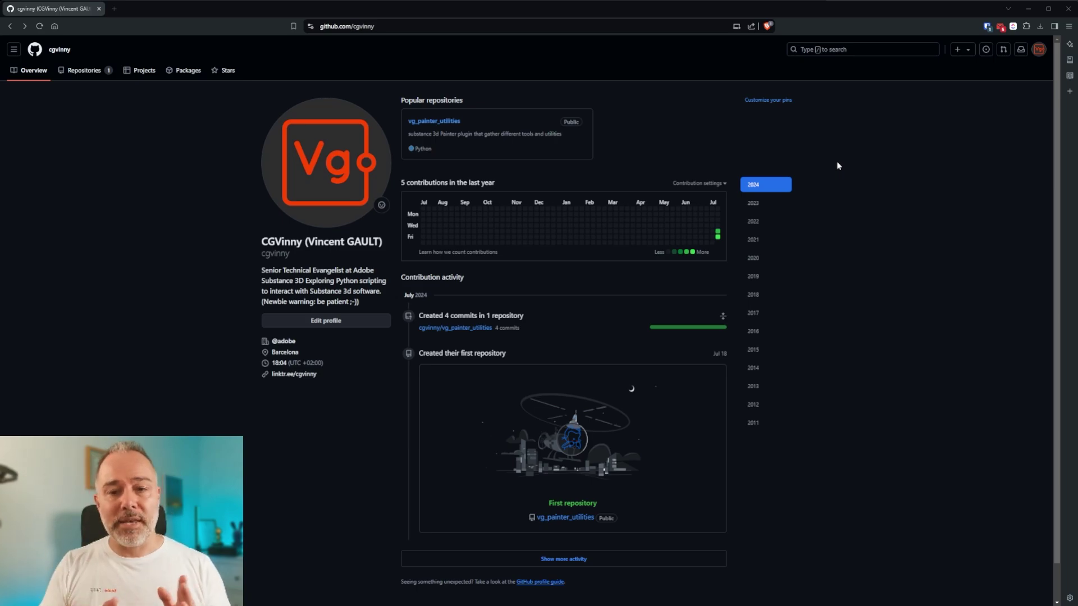
# Open the vg_painter_utilities repository from the author's Popular repositories.
pyautogui.doubleClick(356, 26)
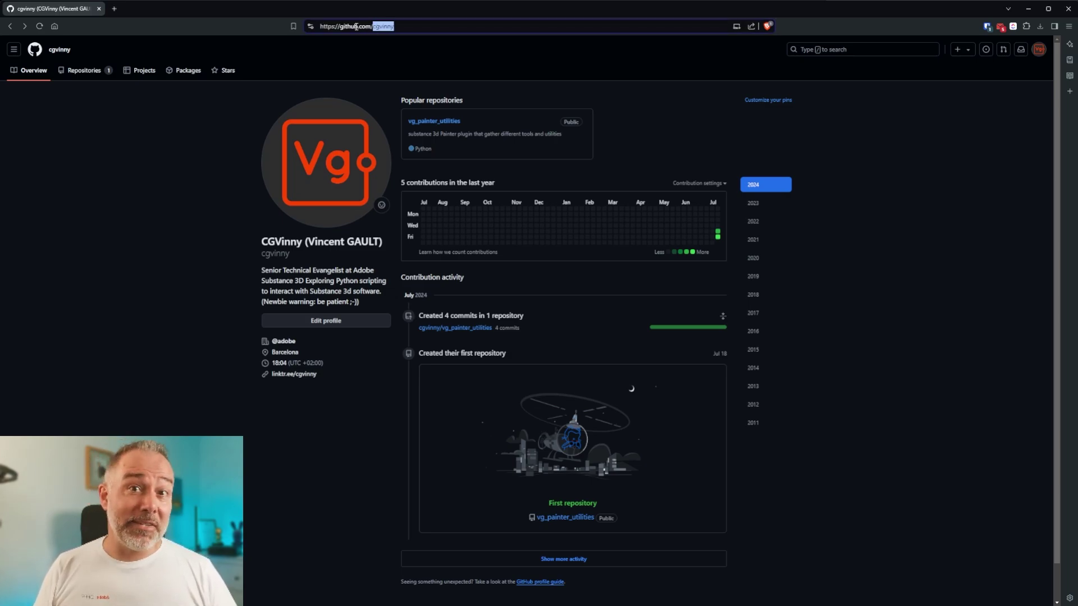
pyautogui.doubleClick(355, 26)
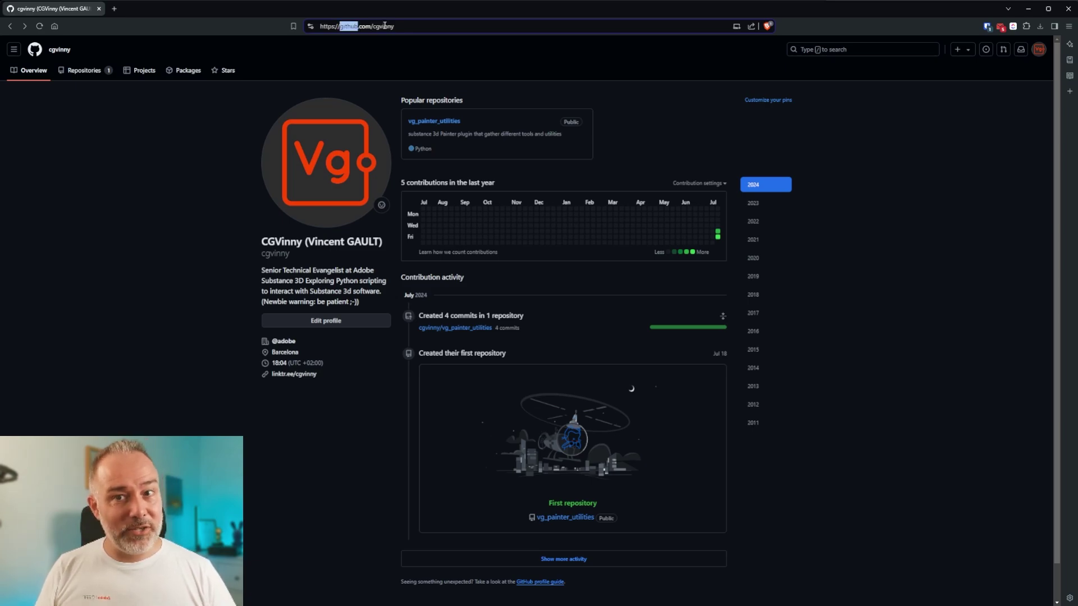
pyautogui.doubleClick(384, 27)
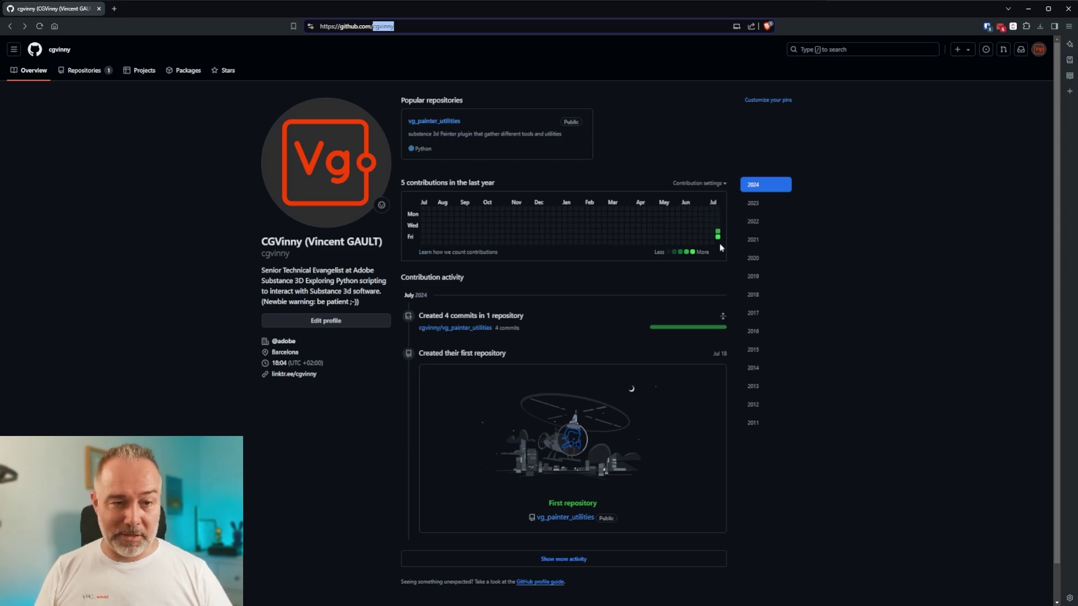
pyautogui.click(441, 122)
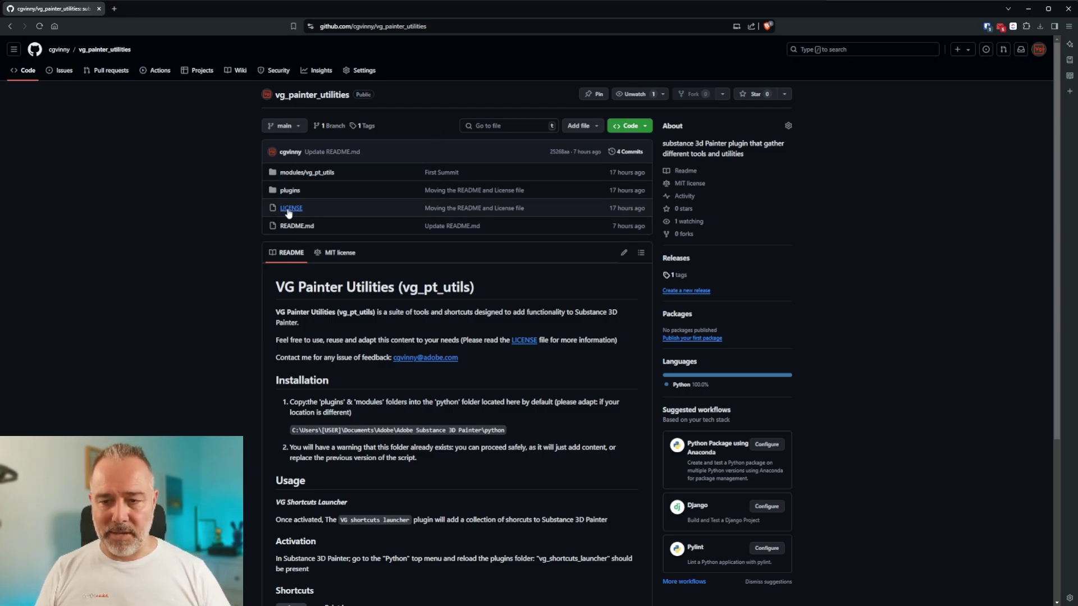
# Compare the MIT license and README tabs and scroll through the README's installation notes.
pyautogui.click(338, 253)
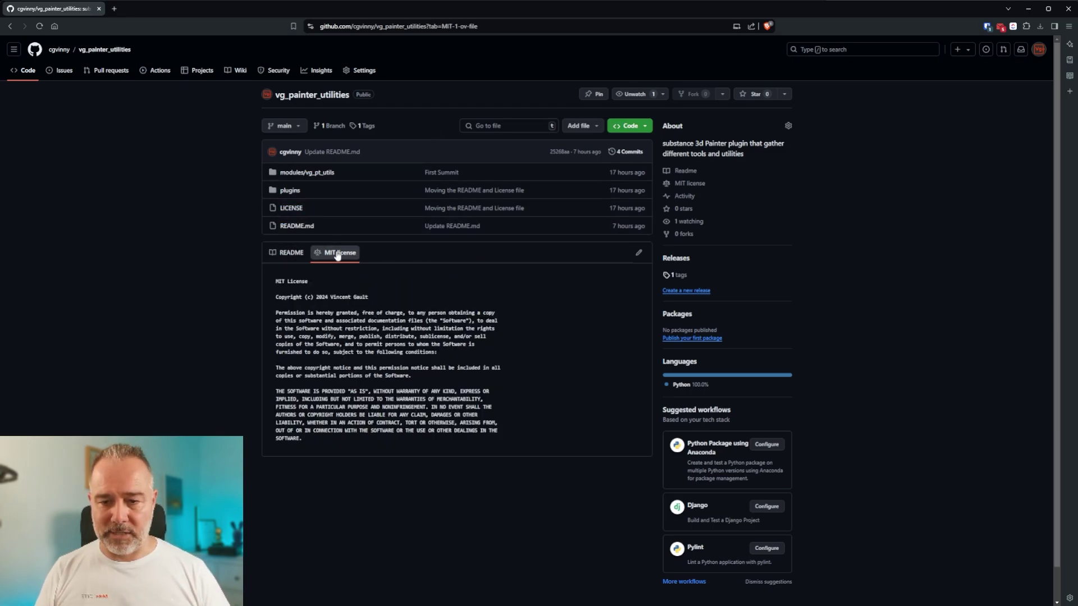
pyautogui.click(288, 256)
pyautogui.scroll(-4, 384, 366)
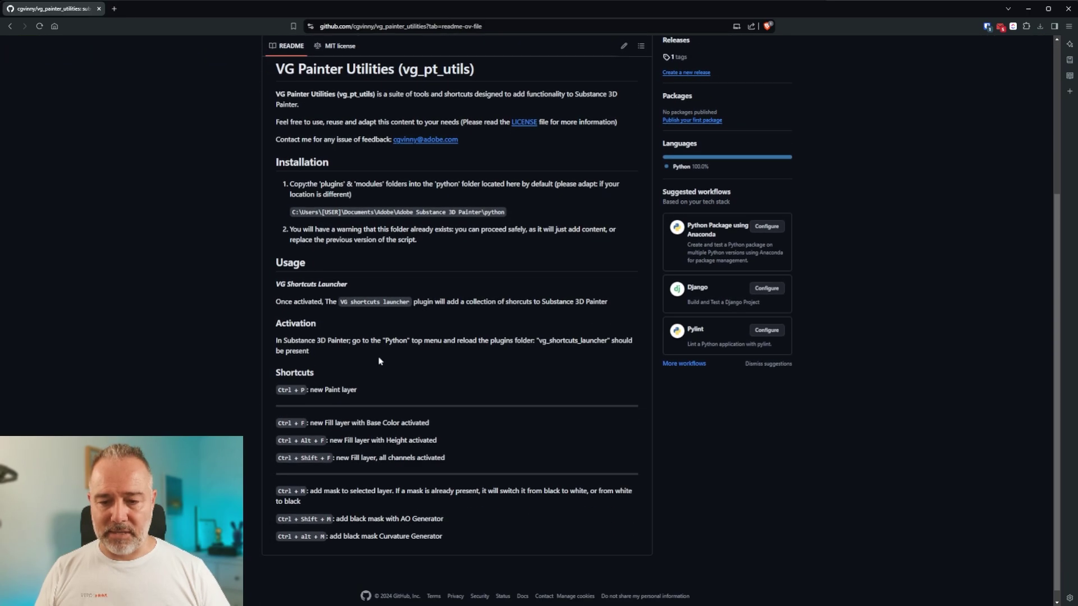
pyautogui.scroll(5, 383, 366)
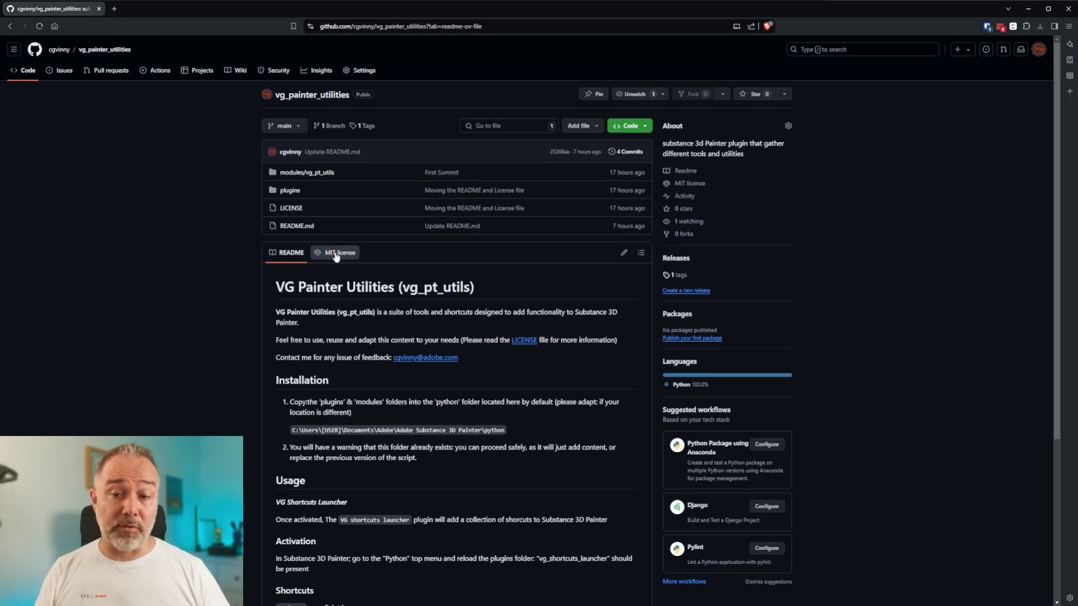
pyautogui.click(337, 252)
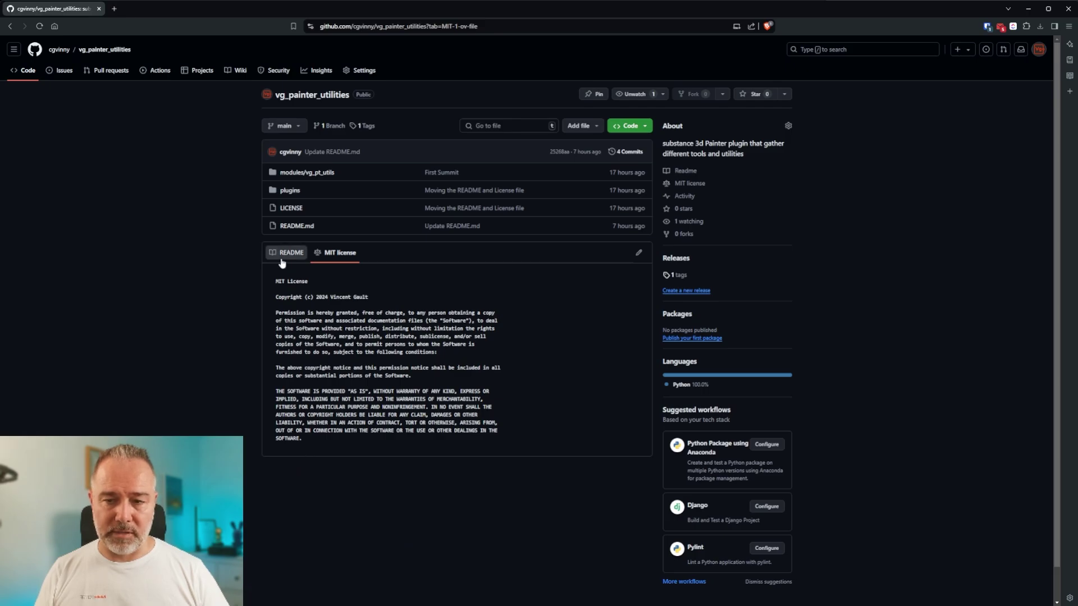
pyautogui.click(287, 253)
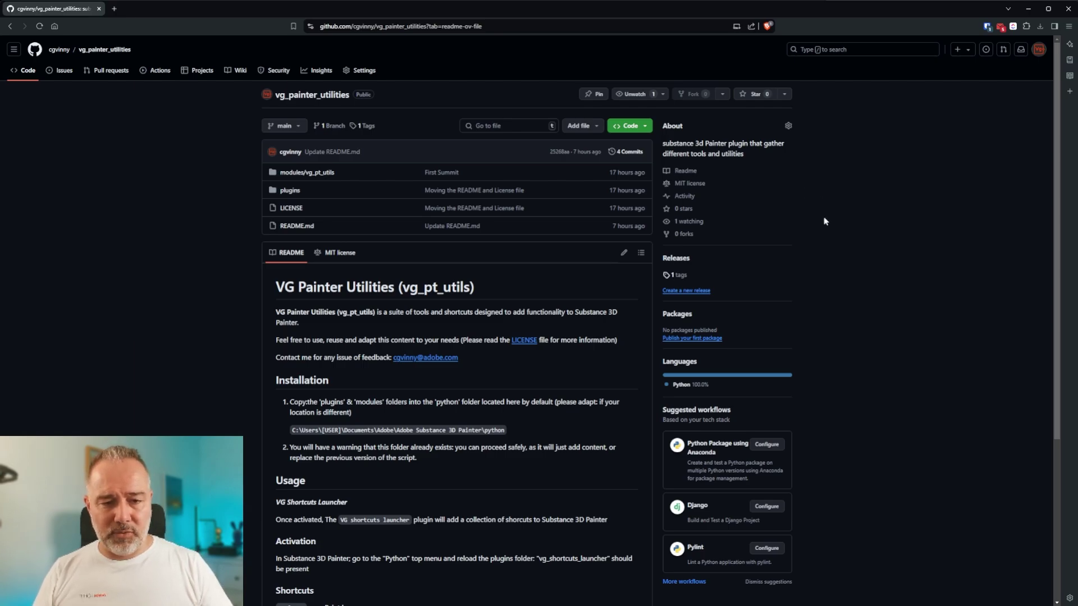
pyautogui.scroll(-1, 823, 233)
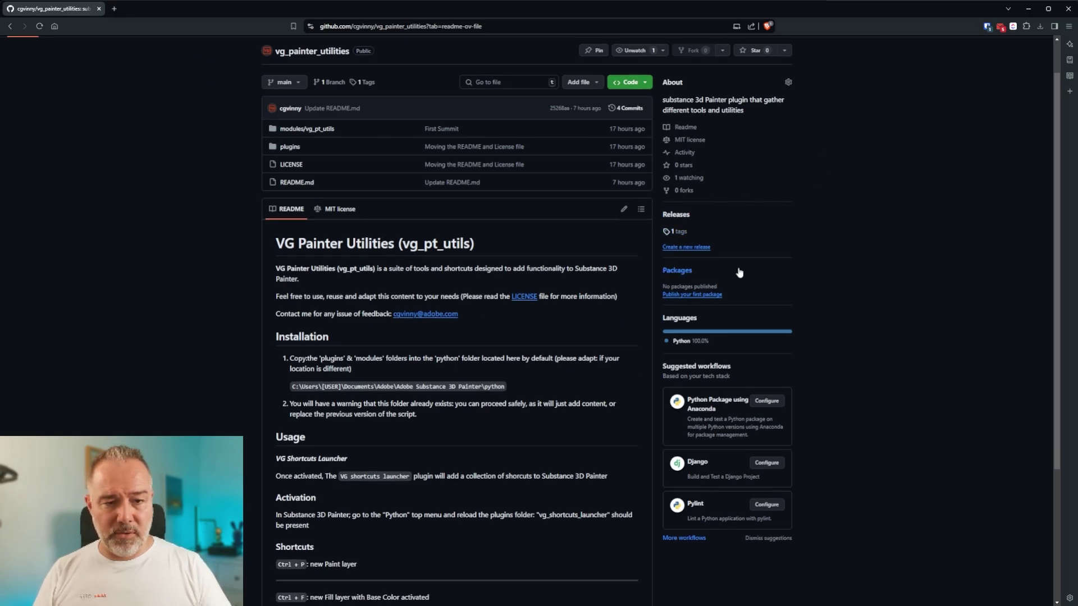
# Open the v0.1.0-alpha release from the tags list and highlight 'First pushed version'.
pyautogui.click(683, 232)
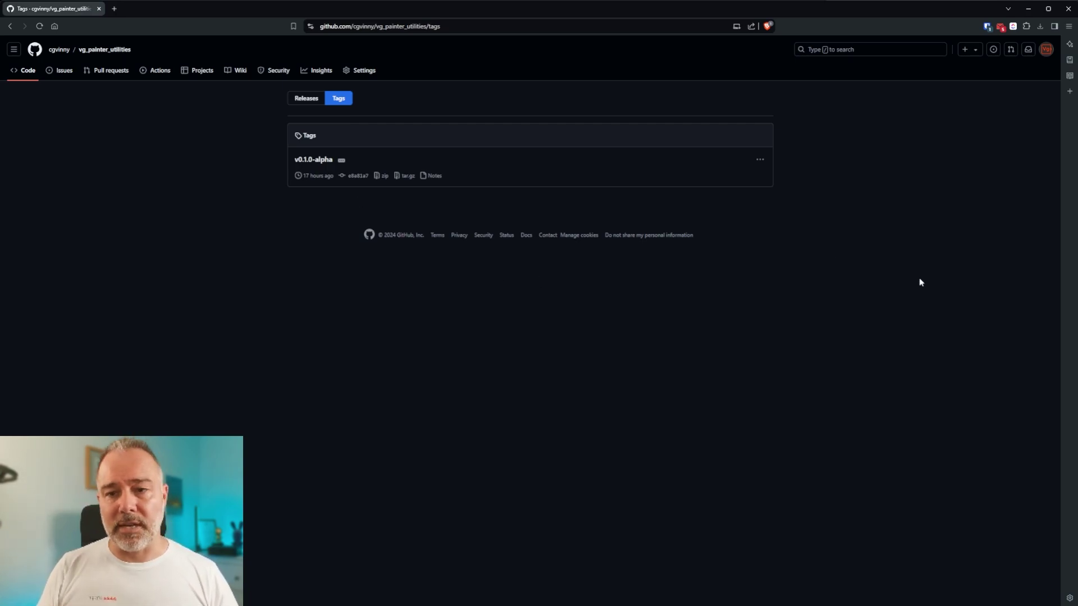
pyautogui.click(317, 161)
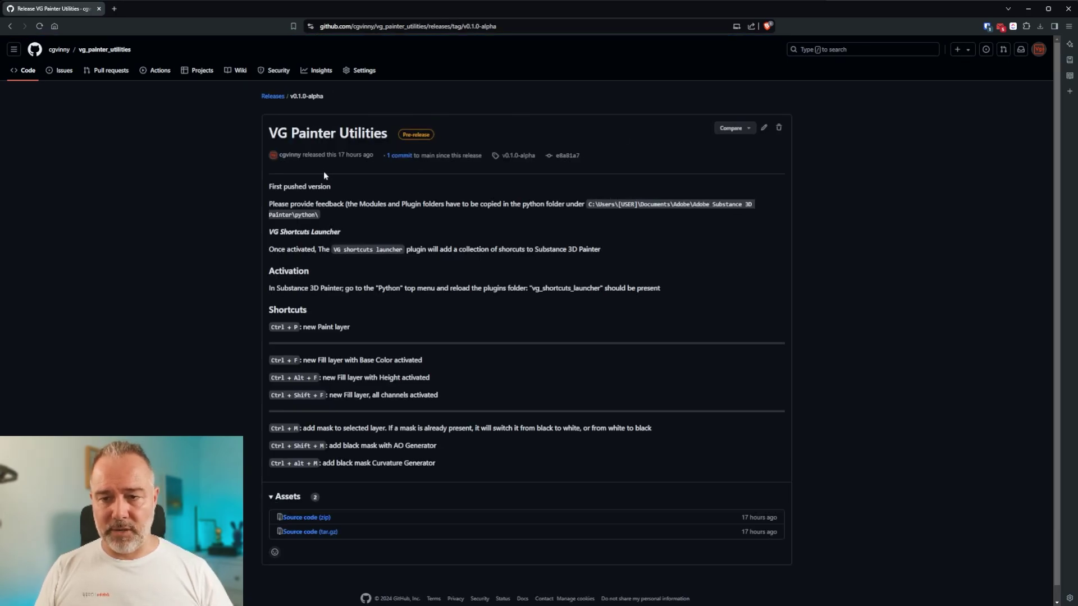
pyautogui.moveTo(269, 186); pyautogui.dragTo(331, 187)
pyautogui.click(377, 218)
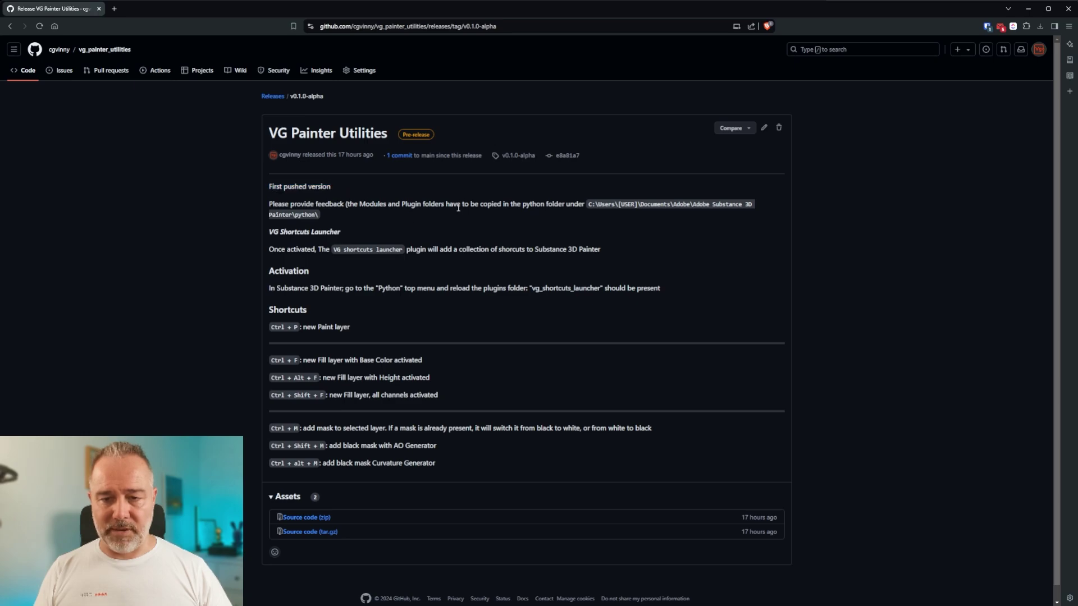
# Highlight the Substance 3D Painter python install path and the Shortcuts section in the notes.
pyautogui.scroll(-1, 533, 236)
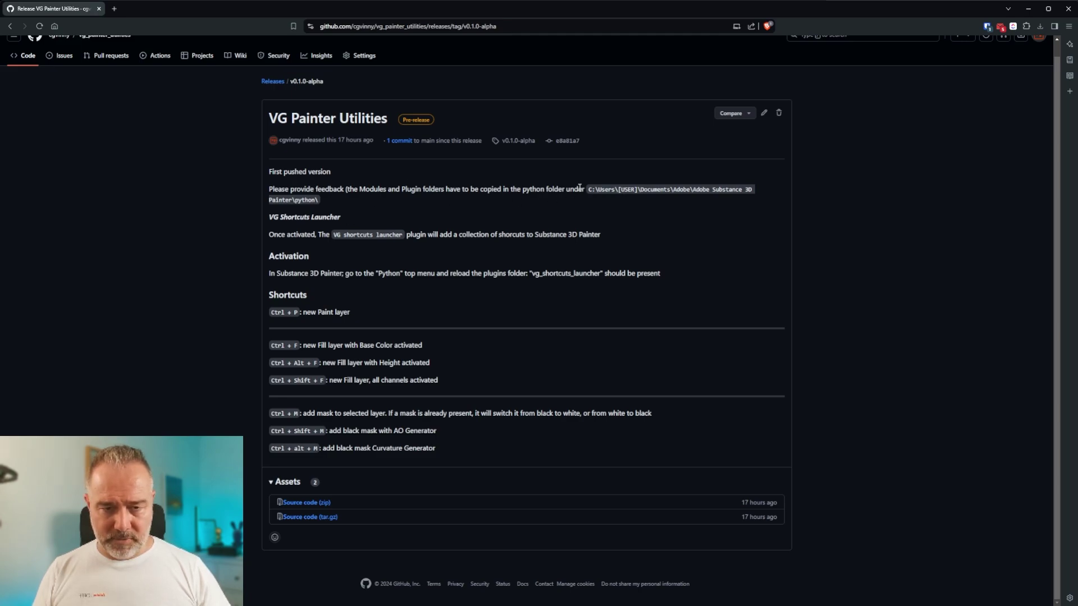
pyautogui.moveTo(582, 189)
pyautogui.mouseDown()
pyautogui.moveTo(584, 212)
pyautogui.moveTo(578, 204)
pyautogui.mouseUp()
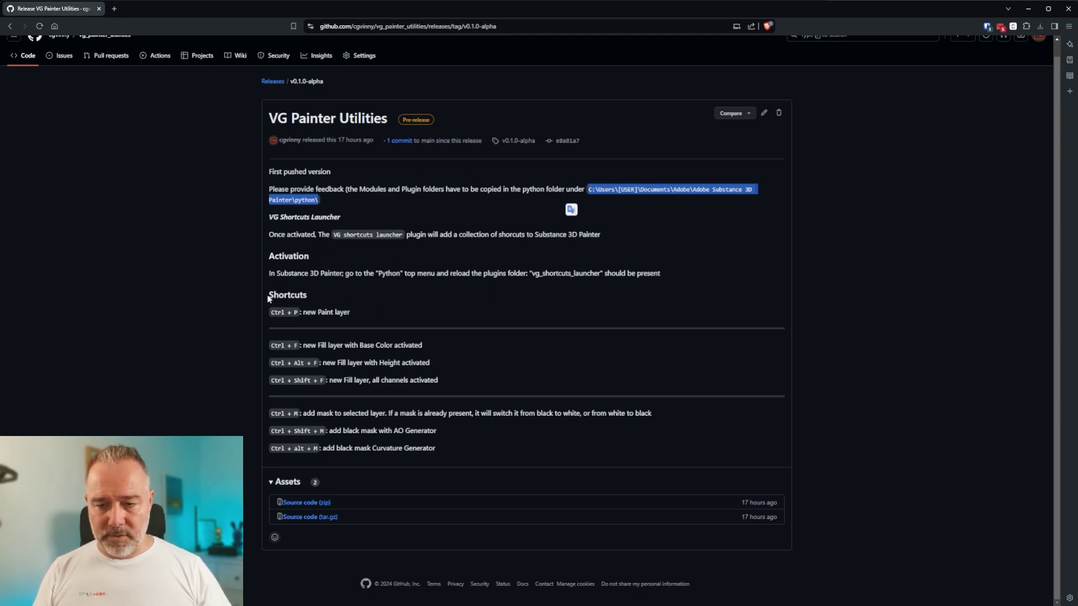
pyautogui.moveTo(270, 295); pyautogui.dragTo(455, 449)
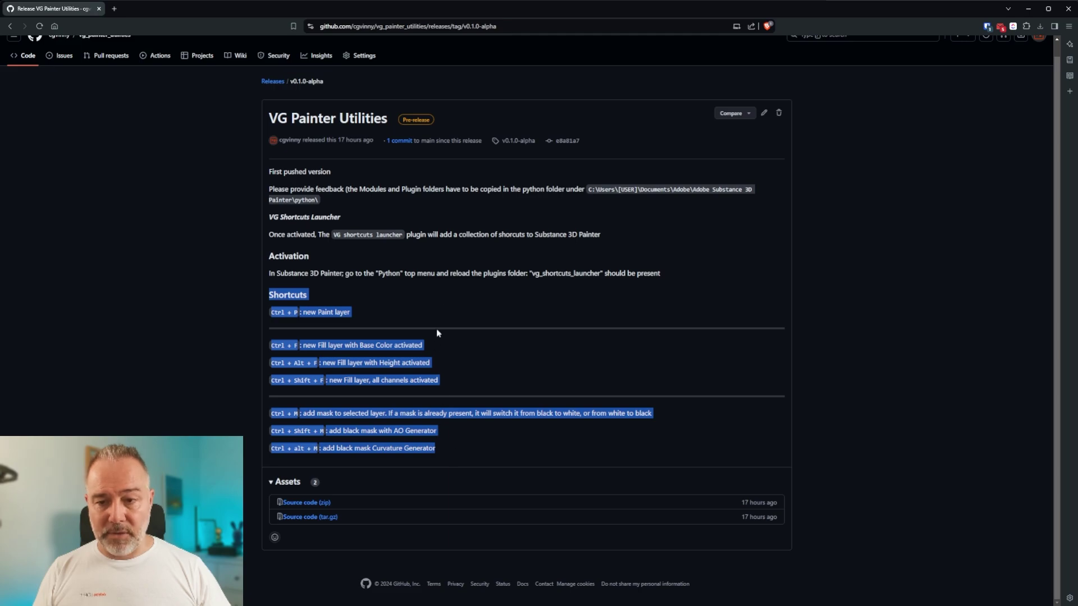
pyautogui.click(451, 291)
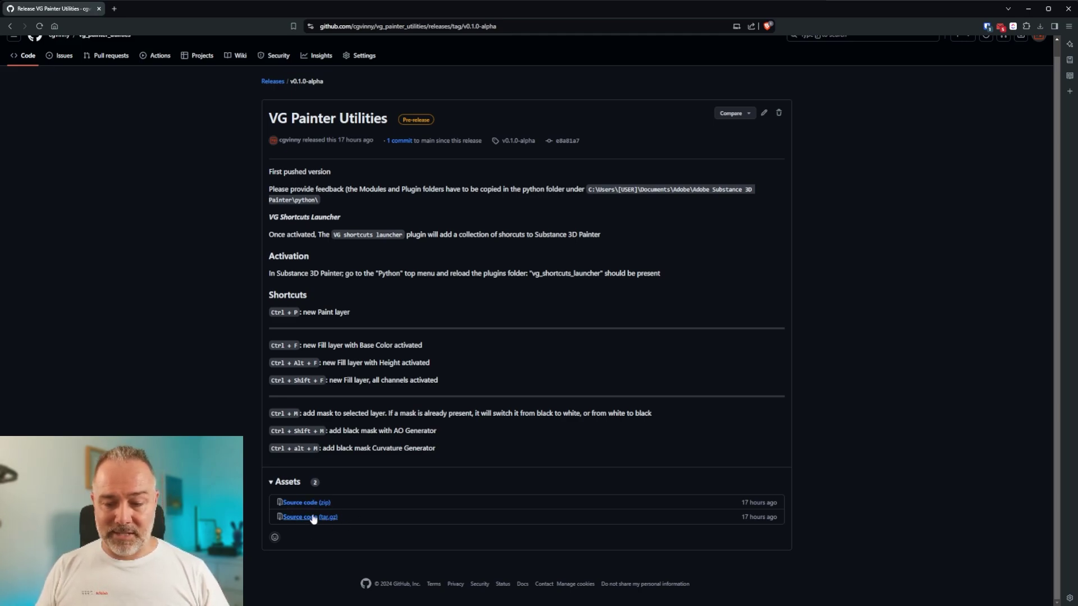
# Save Source code (zip) as vg_painter_utilities-0.1.0-alpha.zip to Téléchargements and check the downloads.
pyautogui.click(301, 502)
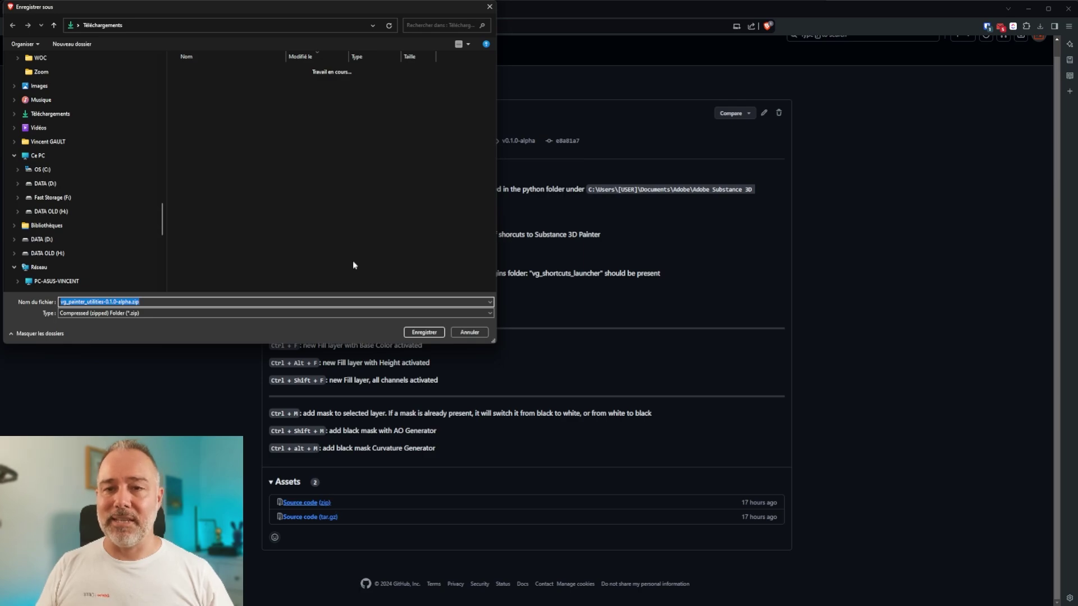
pyautogui.moveTo(321, 11); pyautogui.dragTo(467, 114)
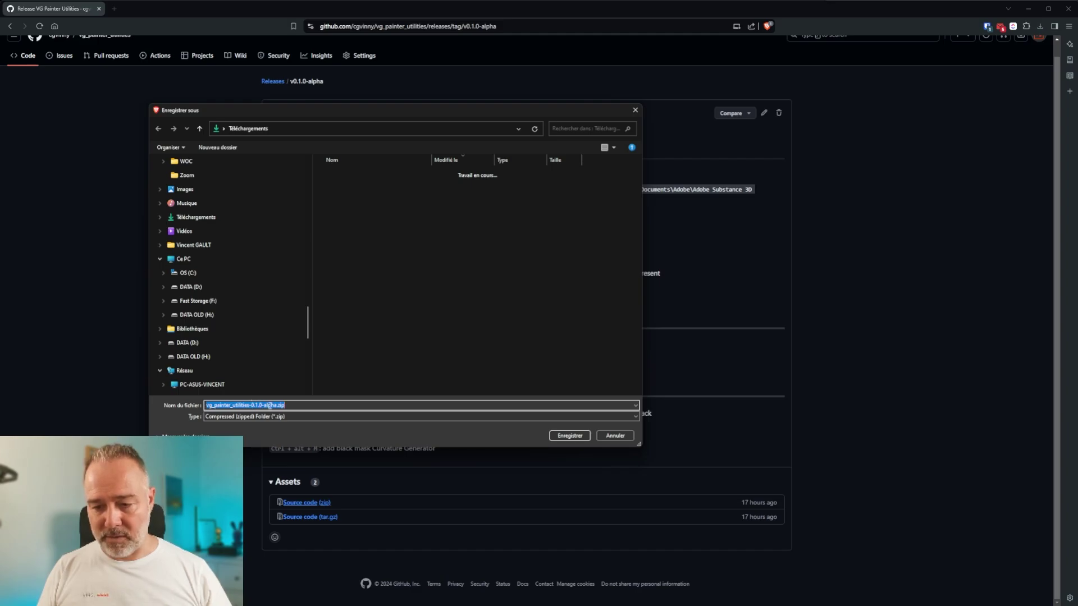
pyautogui.click(569, 435)
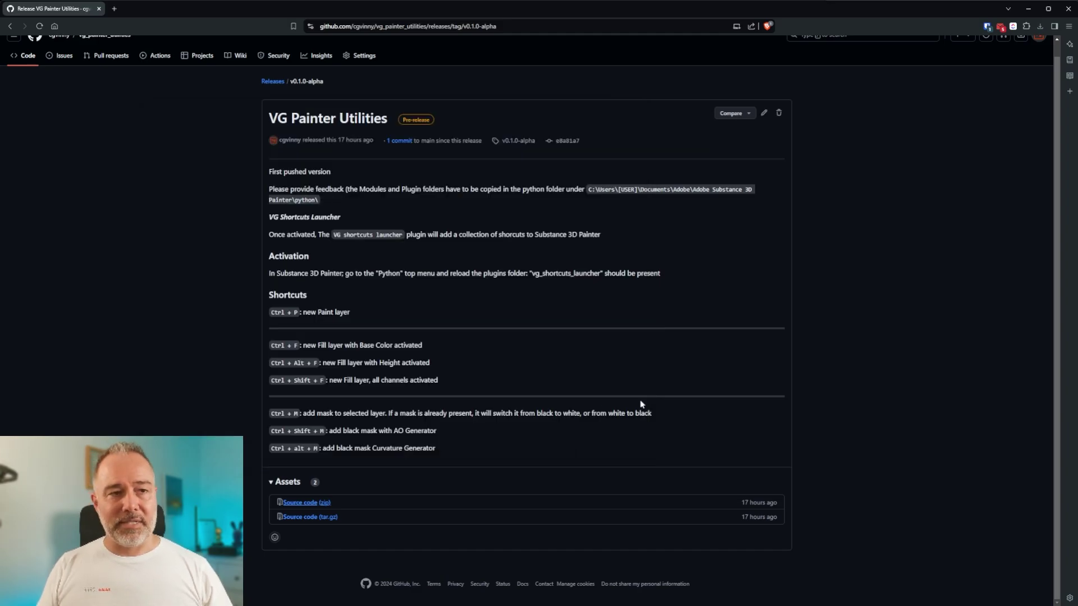
pyautogui.click(1039, 28)
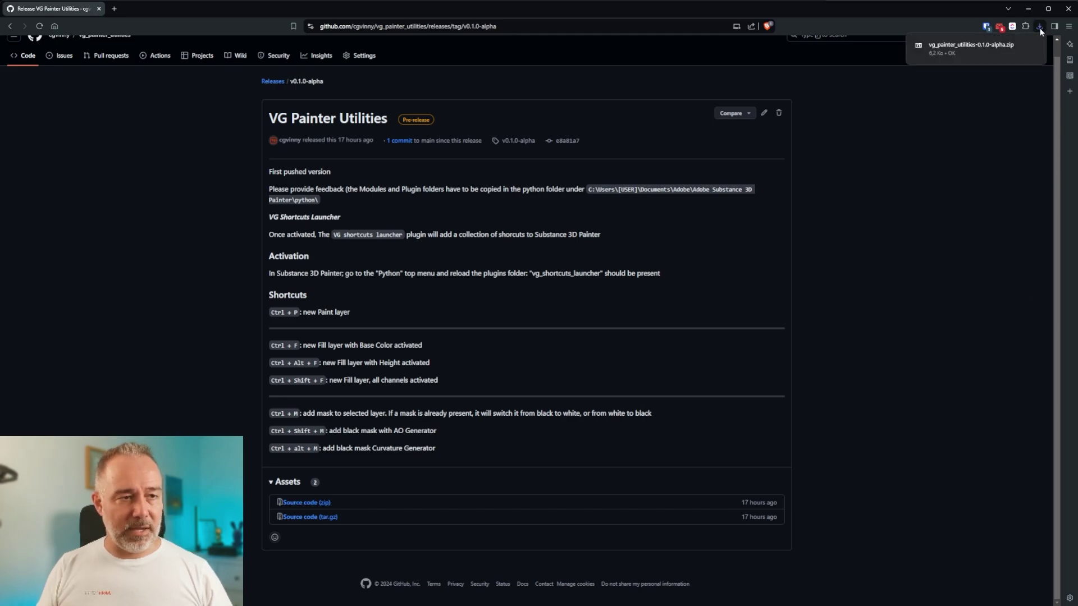
# Open the zip in 7-Zip, browse its modules and plugins folders, and open README.md.
pyautogui.click(979, 48)
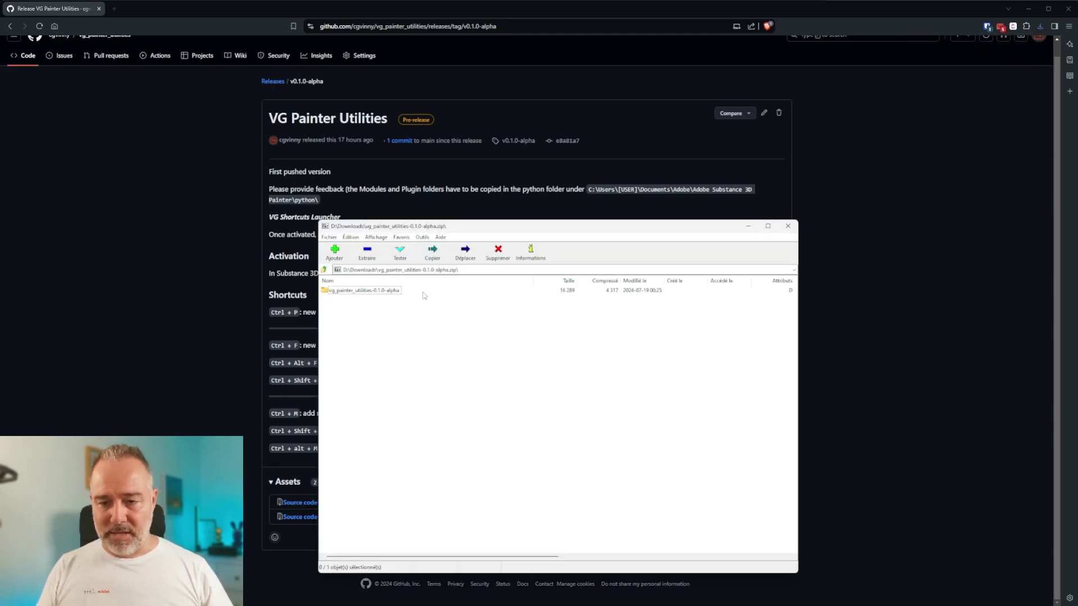
pyautogui.doubleClick(370, 290)
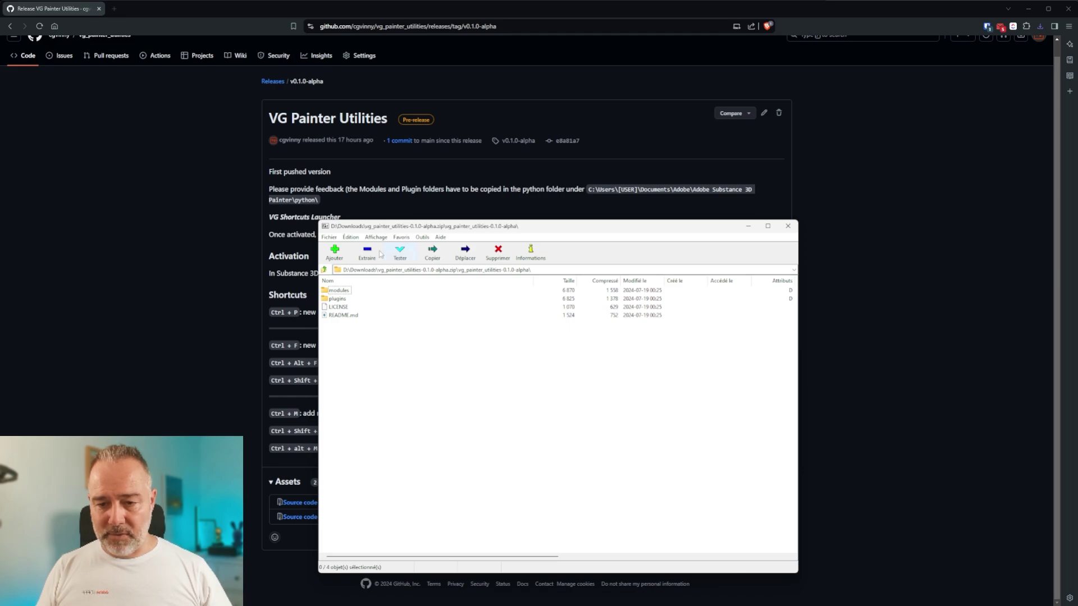
pyautogui.click(342, 290)
pyautogui.click(343, 299)
pyautogui.moveTo(451, 229); pyautogui.dragTo(706, 165)
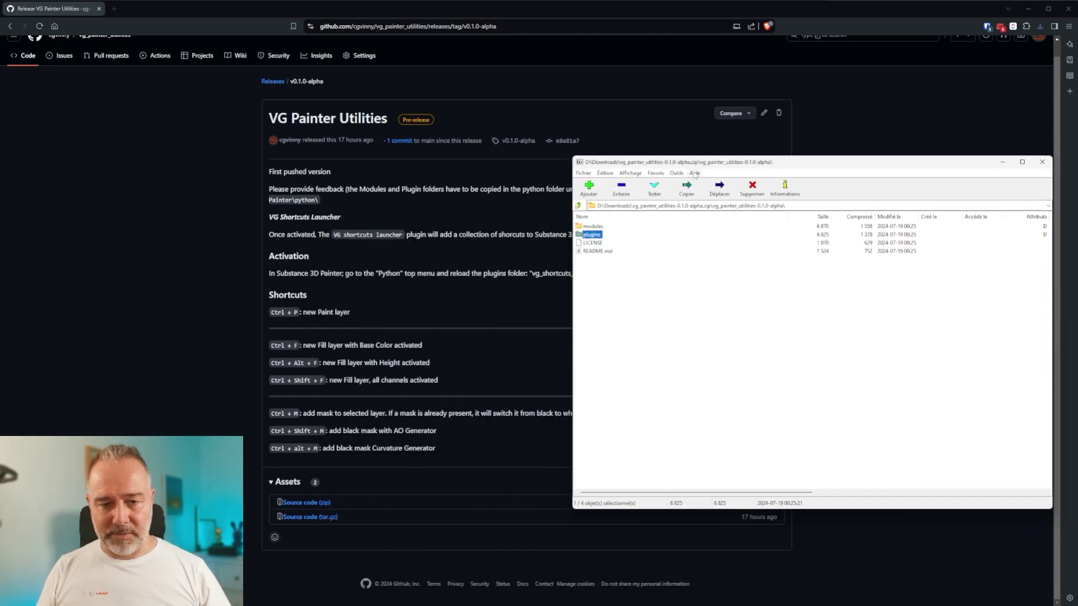
pyautogui.click(706, 317)
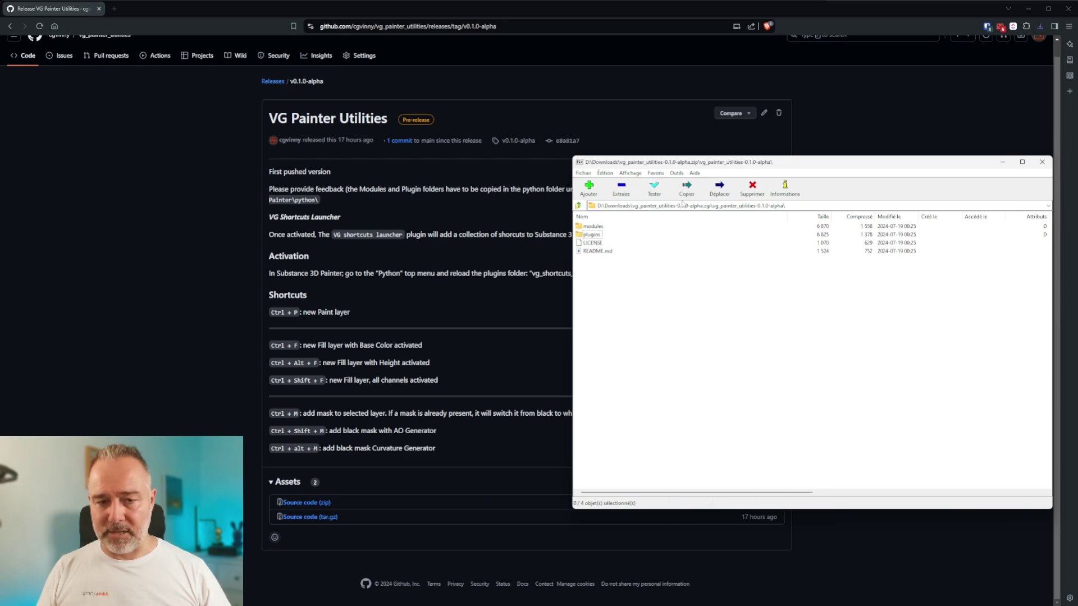
pyautogui.click(606, 253)
pyautogui.doubleClick(606, 252)
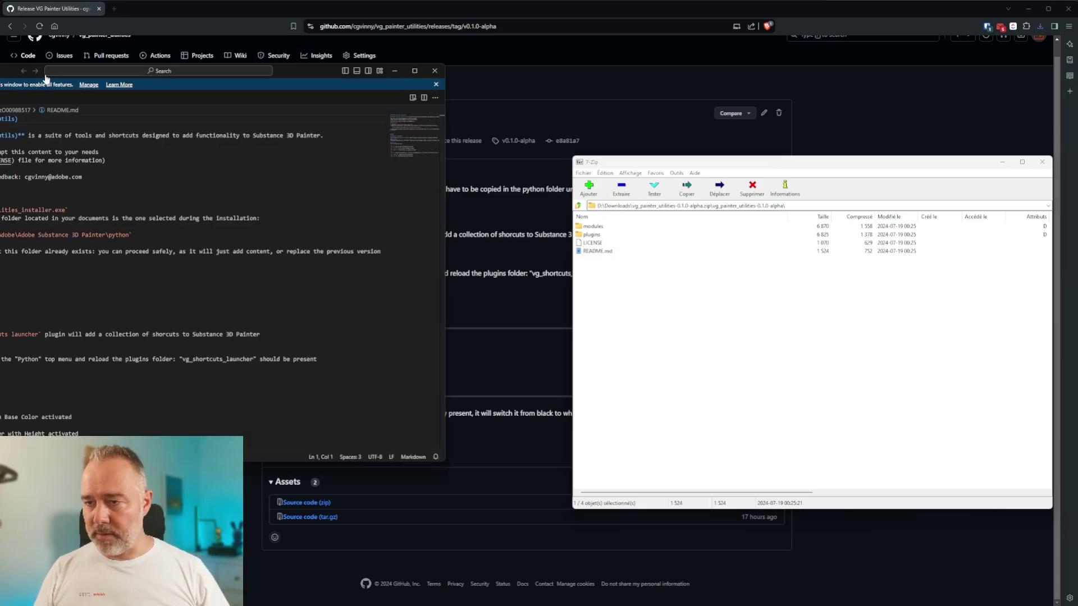
# Select the install path on line 15 of README.md, then minimize the editor.
pyautogui.moveTo(15, 76); pyautogui.dragTo(271, 93)
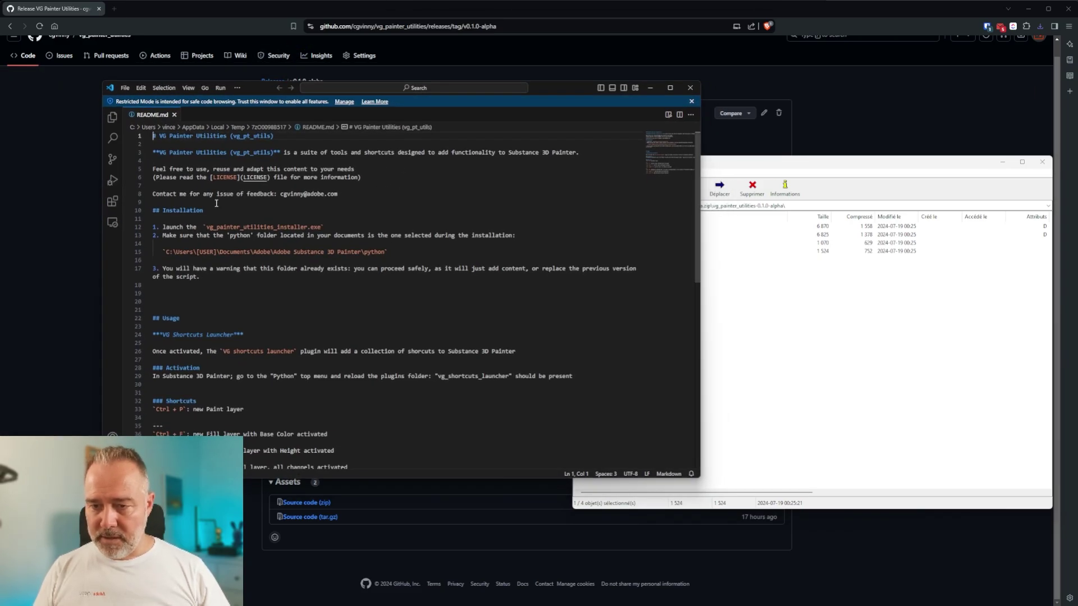
pyautogui.click(386, 253)
pyautogui.keyDown('shift'); pyautogui.click(167, 249); pyautogui.keyUp('shift')
pyautogui.hotkey('ctrl', 'c')
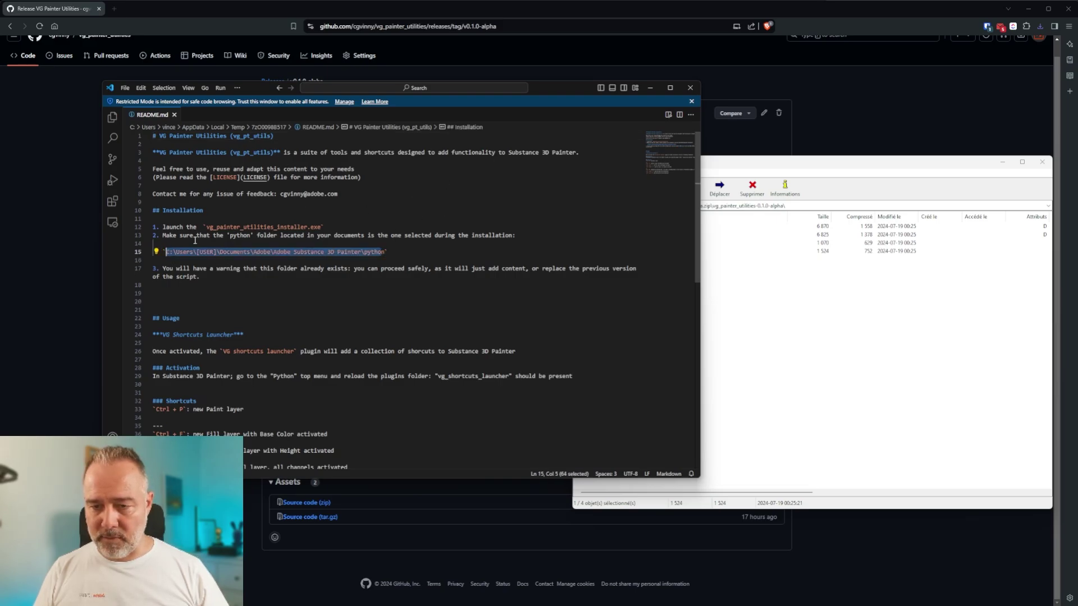
pyautogui.click(386, 253)
pyautogui.keyDown('shift'); pyautogui.click(314, 258); pyautogui.keyUp('shift')
pyautogui.keyDown('shift'); pyautogui.click(167, 253); pyautogui.keyUp('shift')
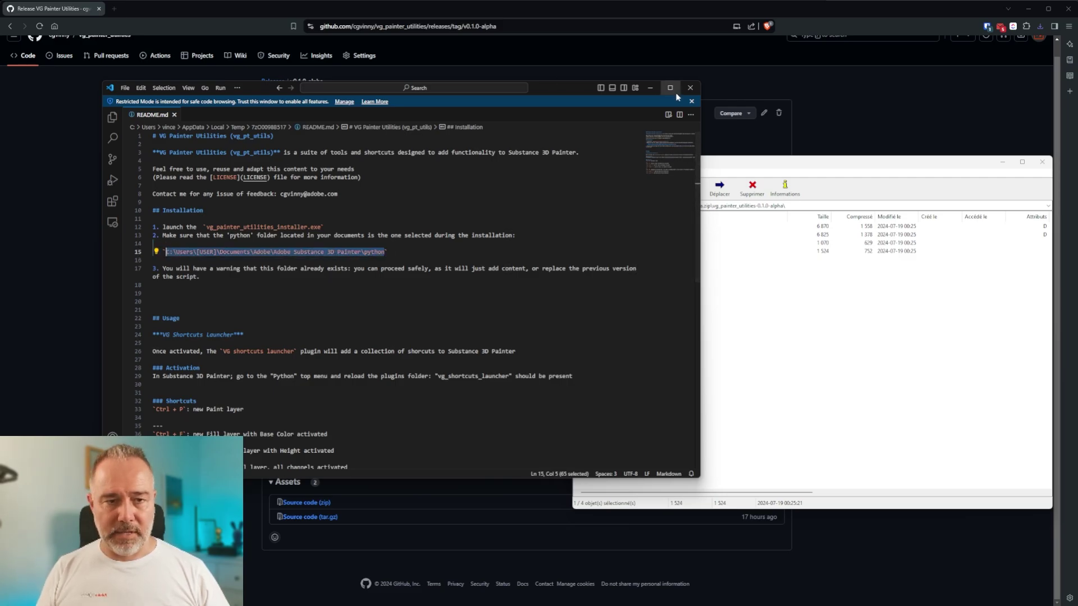
pyautogui.click(652, 89)
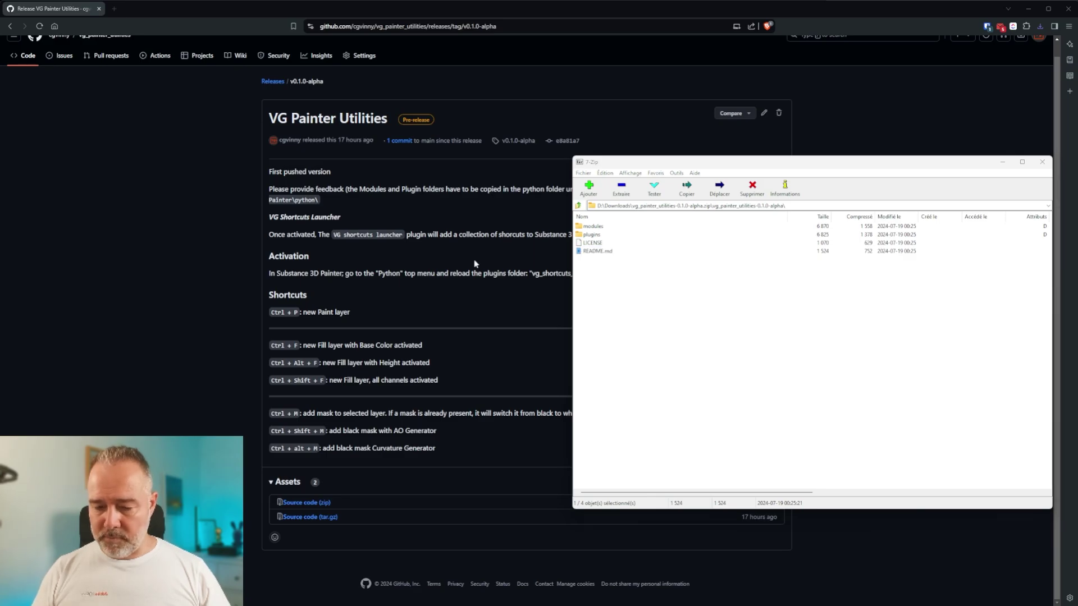
# Try the pasted Painter python folder path in a new File Explorer, dismissing the not-found error.
pyautogui.press('super+e')
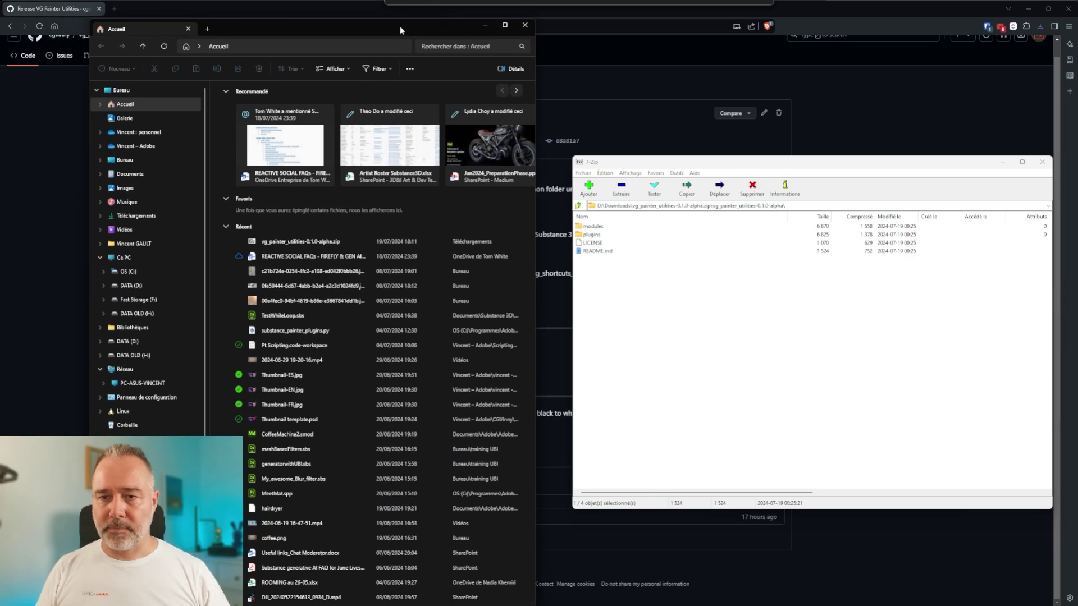
pyautogui.click(278, 47)
pyautogui.hotkey('ctrl', 'v')
pyautogui.press('Return')
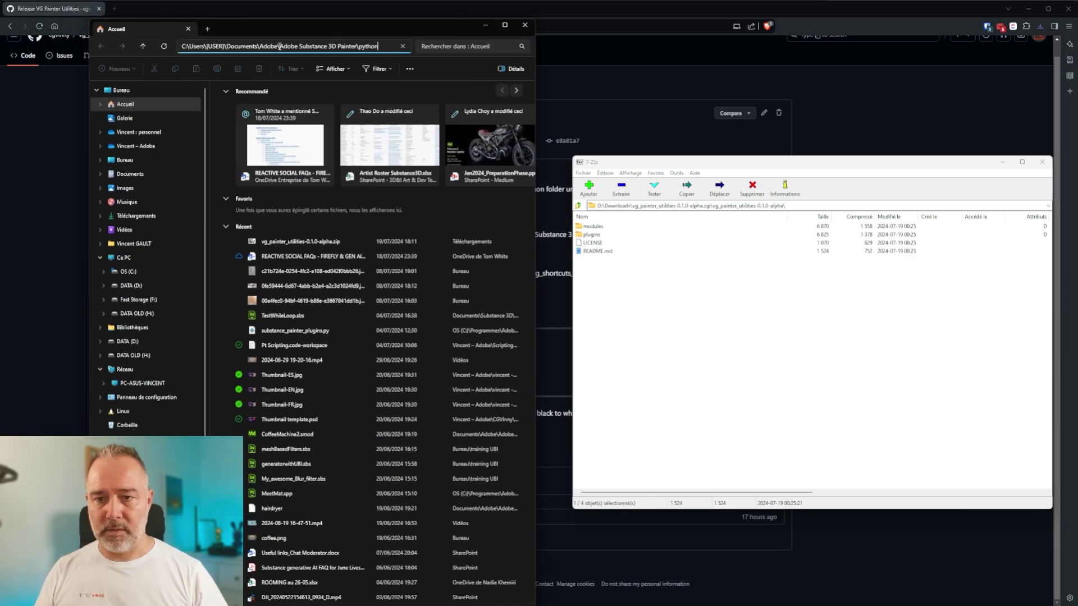
pyautogui.click(677, 308)
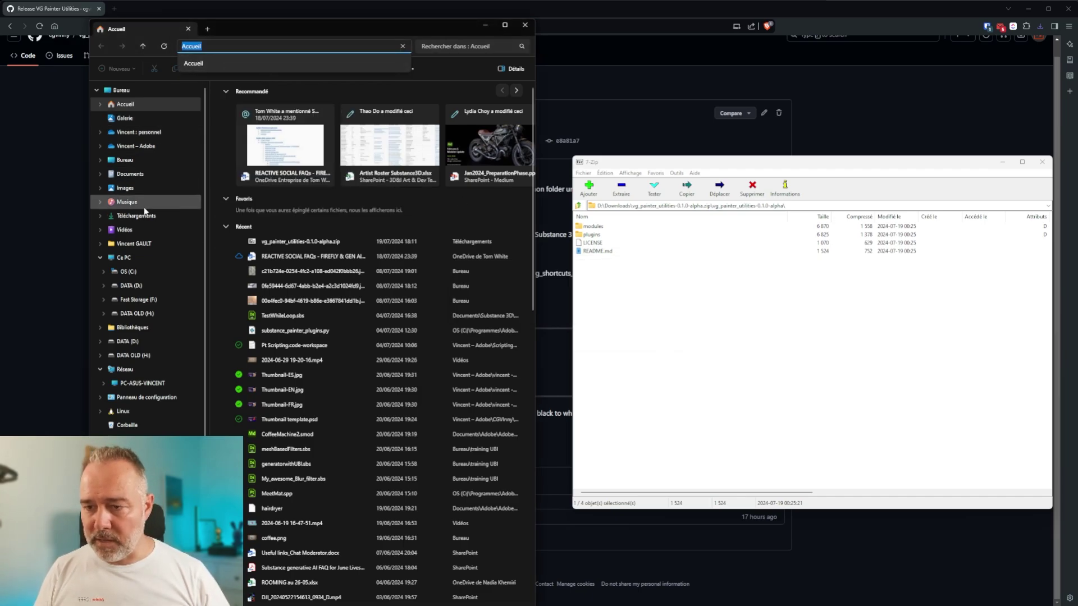
# Navigate to Documents > Adobe > Adobe Substance 3D Painter > python.
pyautogui.click(135, 174)
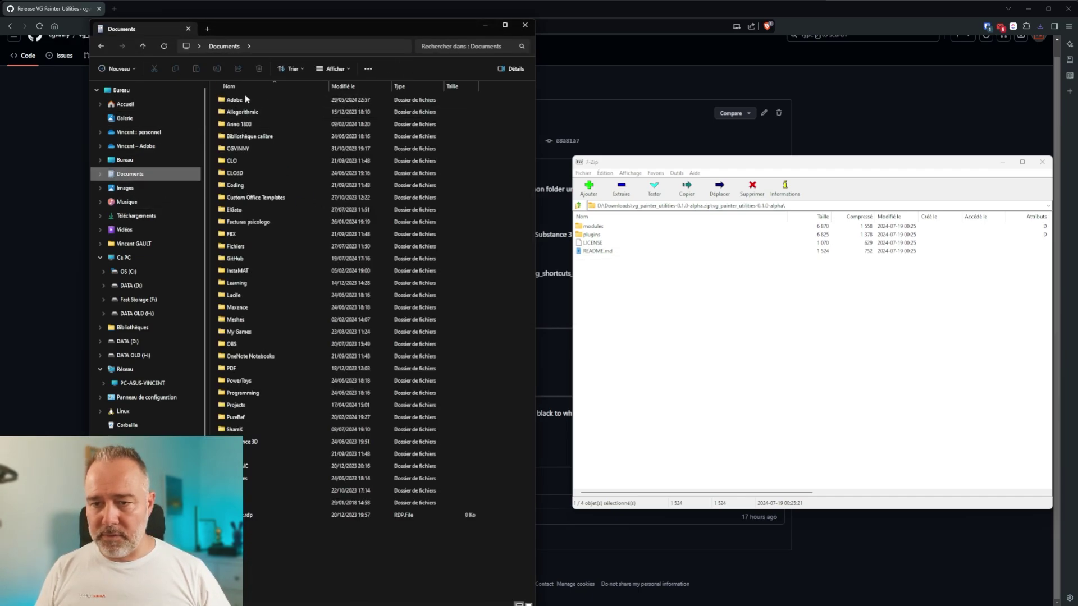
pyautogui.doubleClick(241, 99)
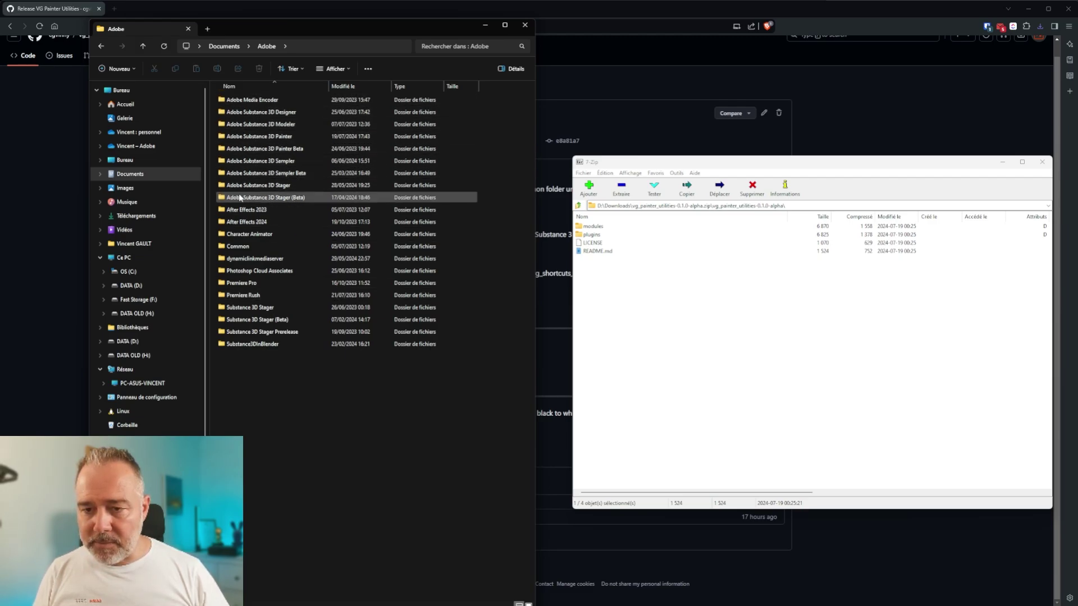
pyautogui.doubleClick(255, 135)
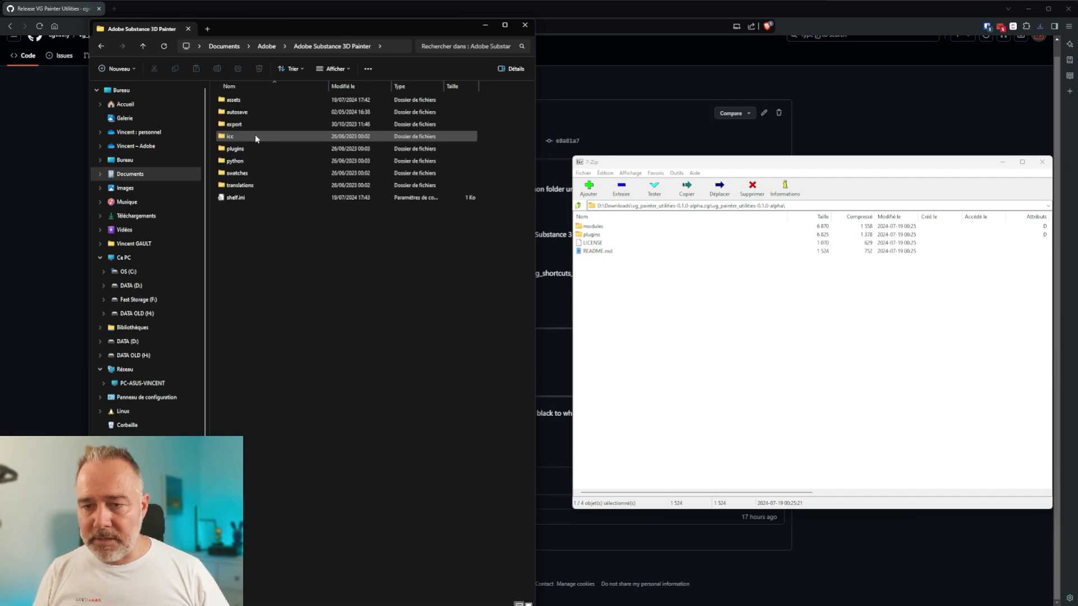
pyautogui.doubleClick(239, 162)
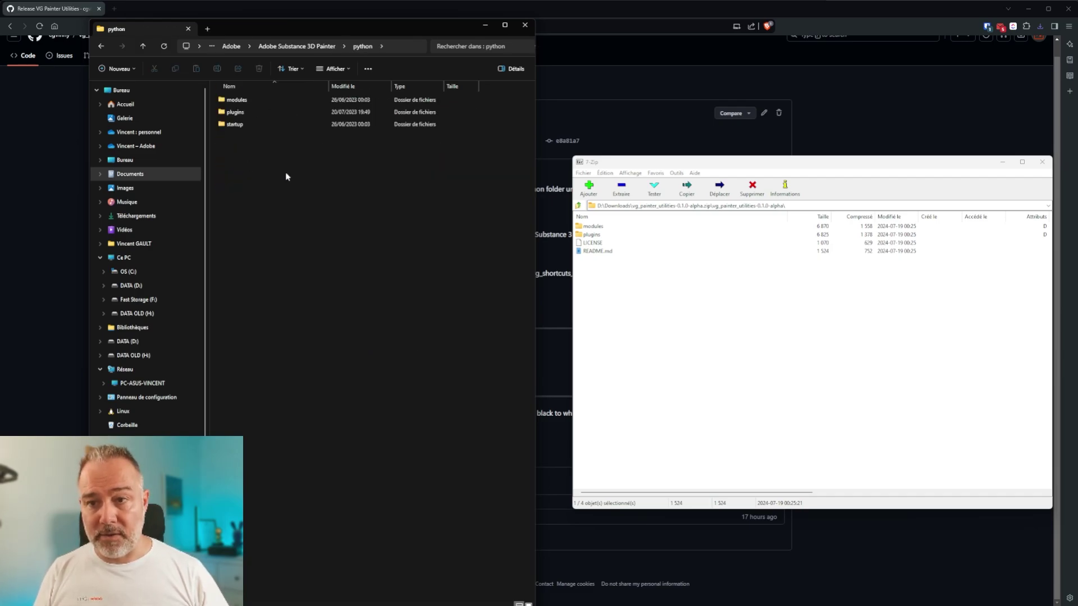
pyautogui.click(254, 113)
# Drag the archive's modules and plugins folders into the Painter python folder, then close 7-Zip.
pyautogui.moveTo(577, 222); pyautogui.dragTo(313, 206)
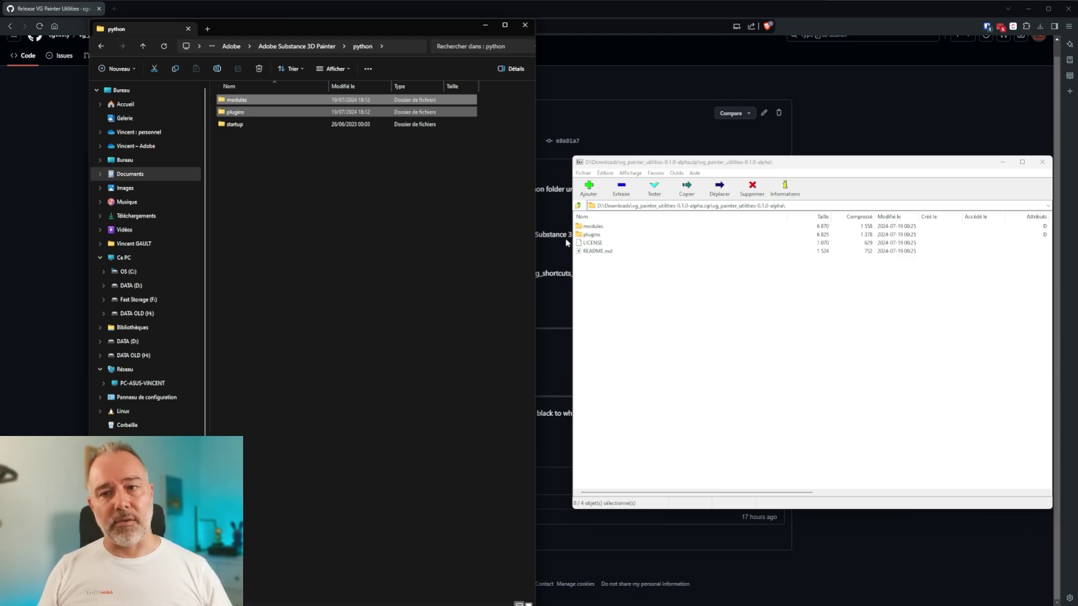
pyautogui.doubleClick(596, 237)
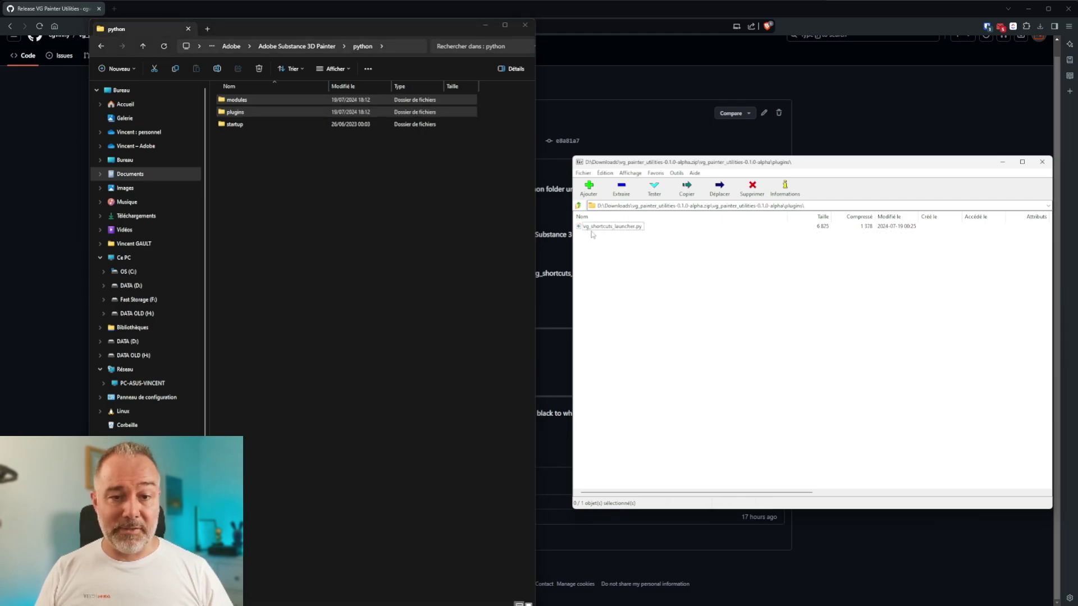
pyautogui.moveTo(922, 163); pyautogui.dragTo(801, 171)
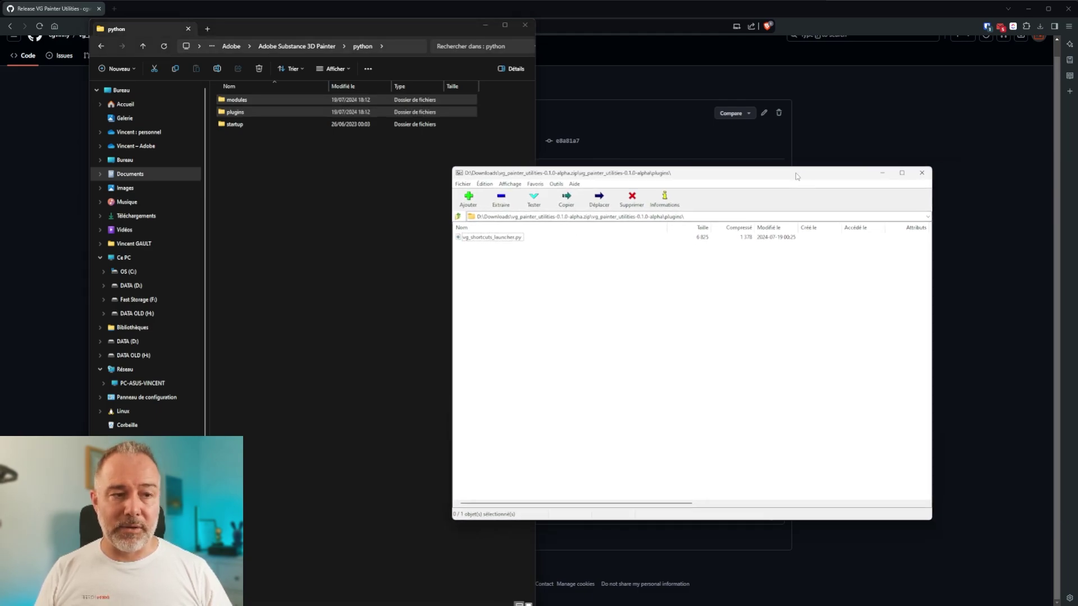
pyautogui.click(921, 171)
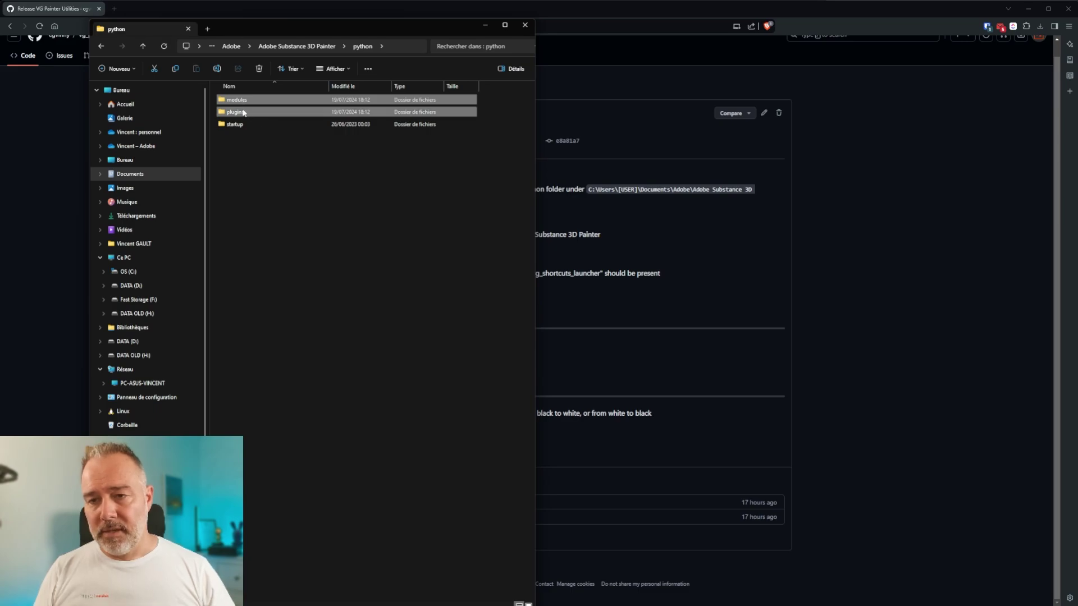
# Check the copied plugins folder and the modules > vg_pt_utils .py files, then close Explorer.
pyautogui.doubleClick(242, 114)
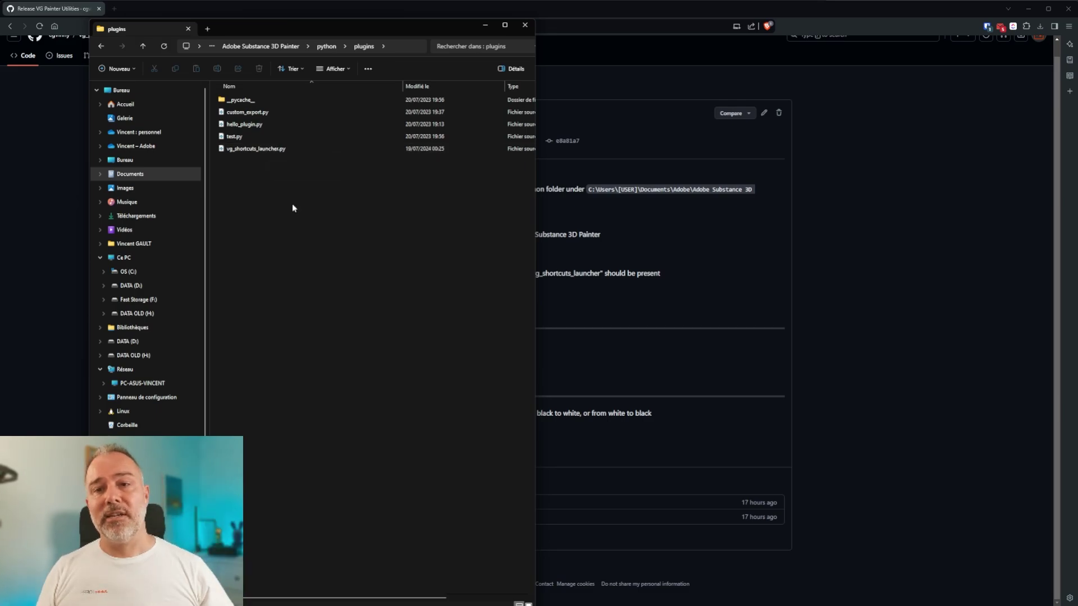
pyautogui.click(328, 47)
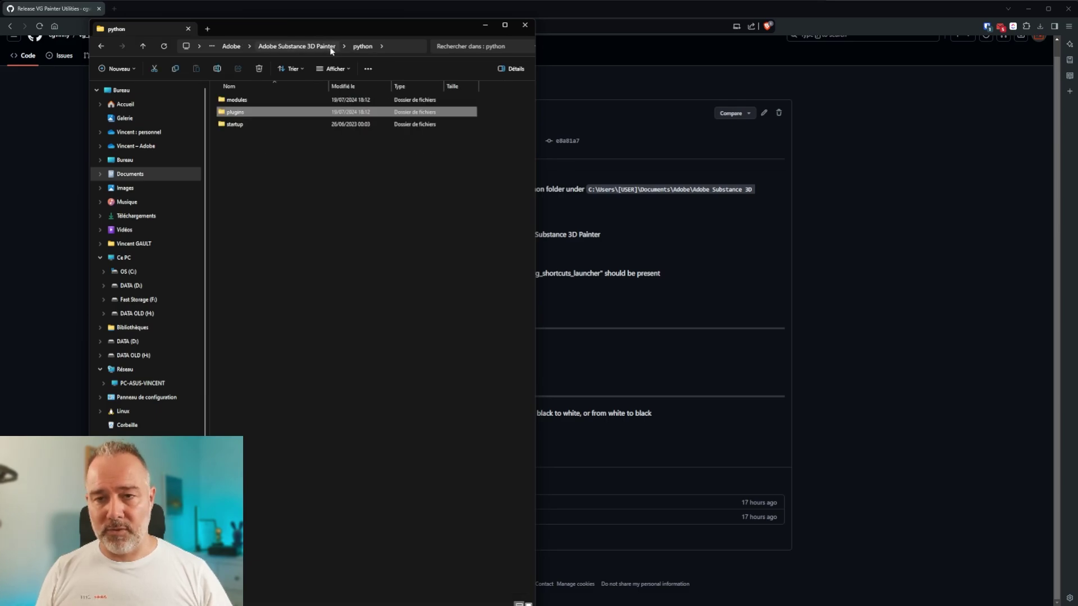
pyautogui.doubleClick(242, 100)
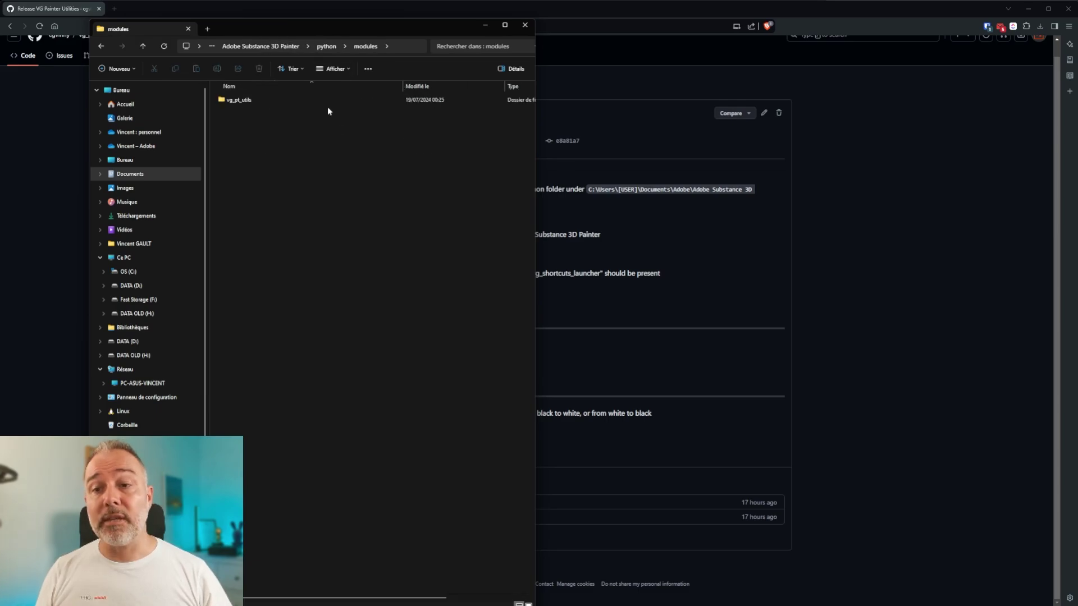
pyautogui.click(246, 103)
pyautogui.doubleClick(245, 102)
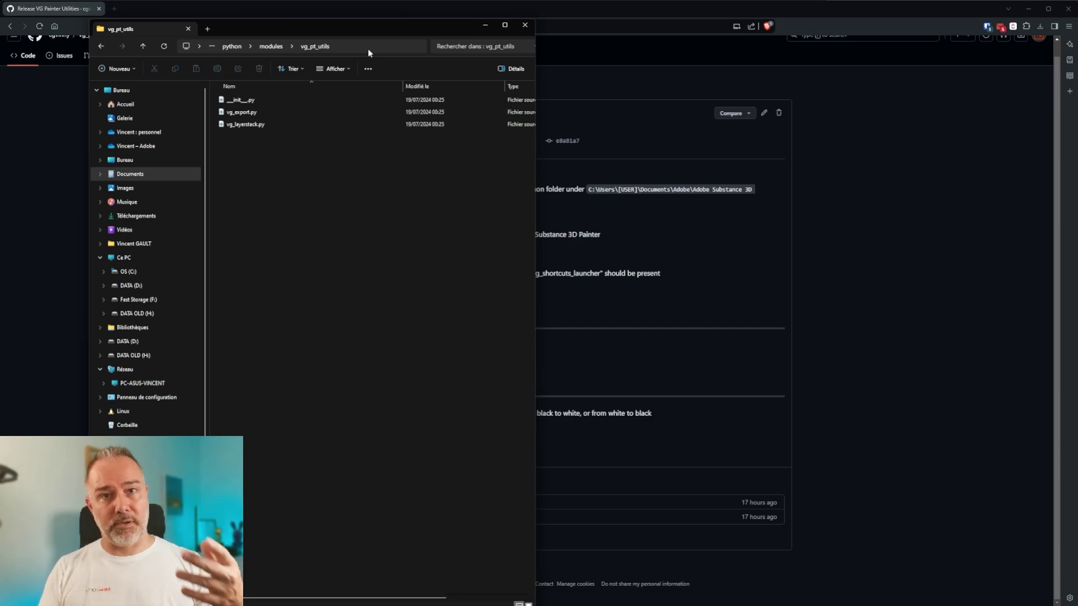
pyautogui.click(525, 24)
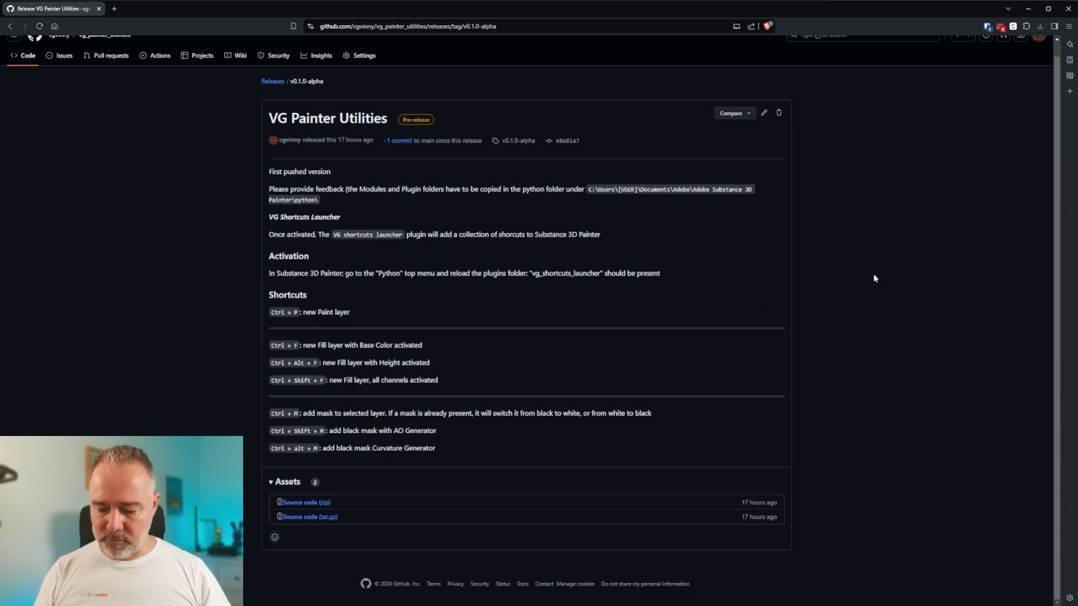
# Search the Start menu for 'painter' and launch Adobe Substance 3D Painter.
pyautogui.press('super')
pyautogui.write('painte')
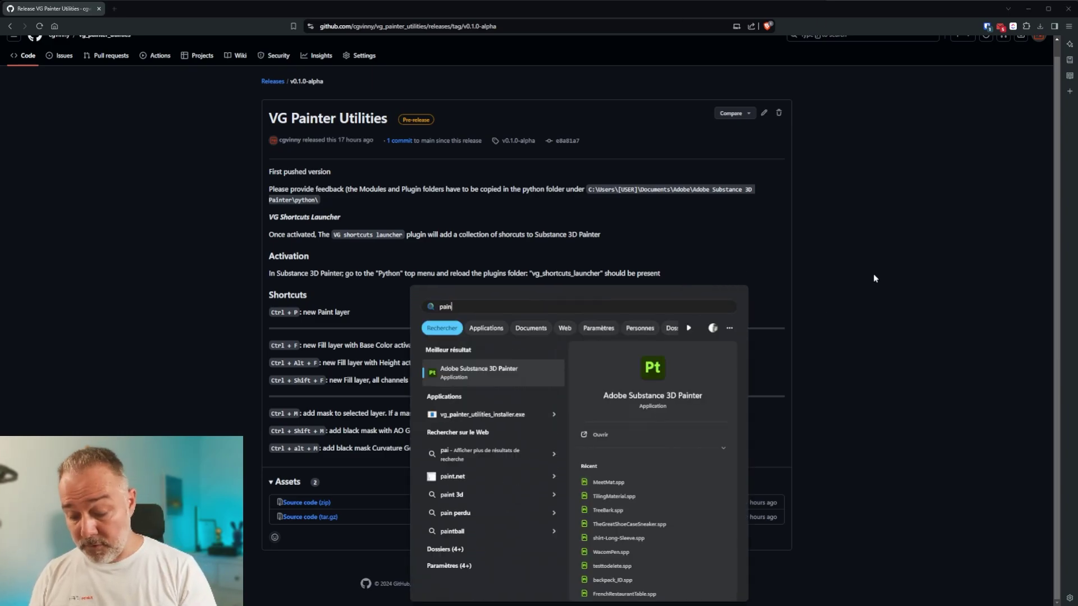
pyautogui.write('r')
pyautogui.press('Return')
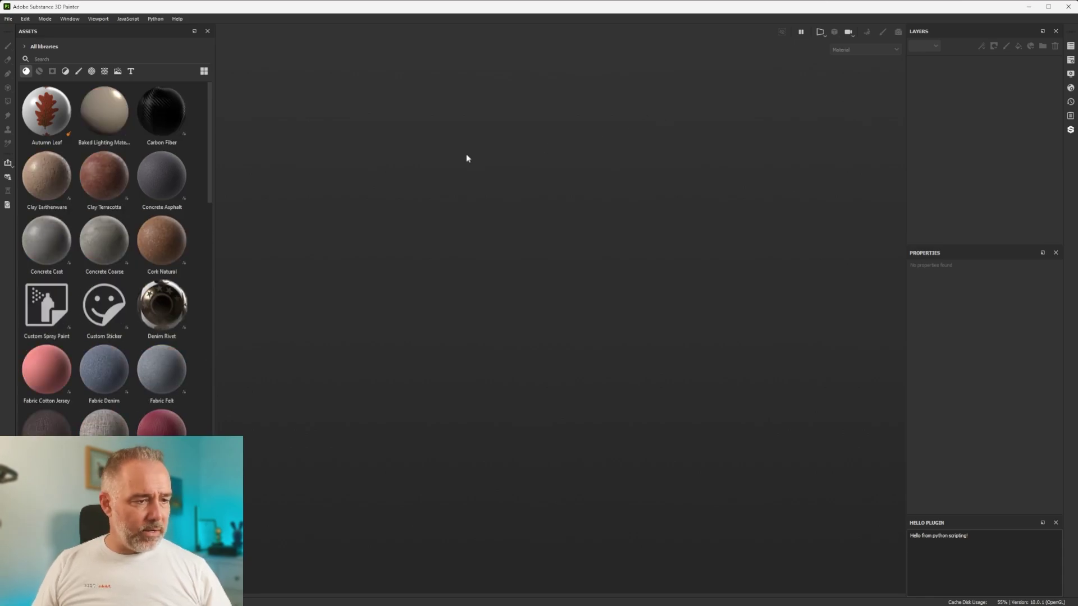
# Review the installed Python plugins list, then close the Hello Plugin panel.
pyautogui.click(157, 18)
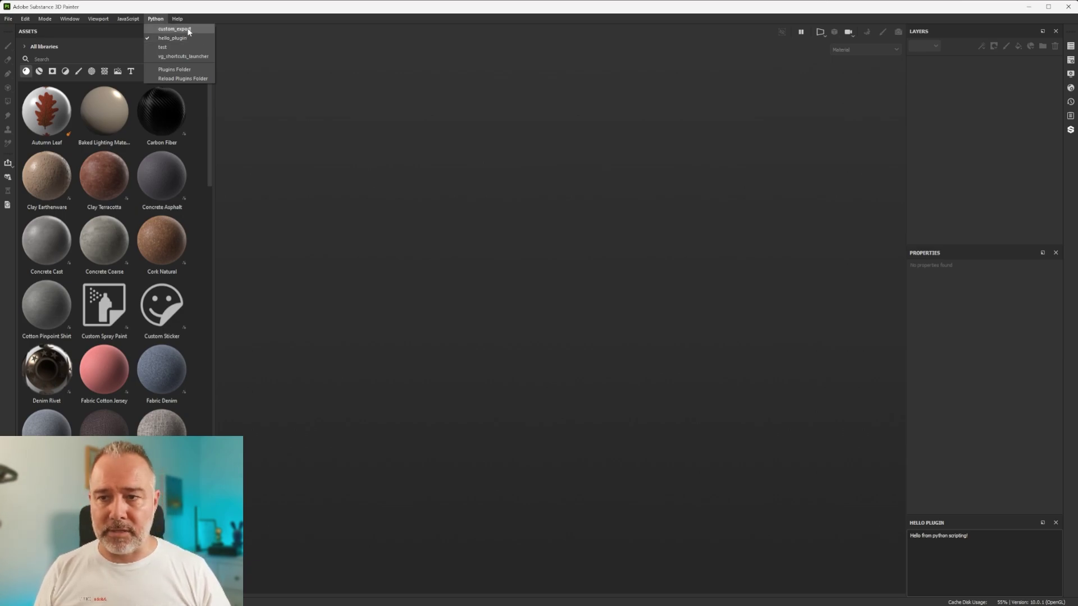
pyautogui.click(288, 47)
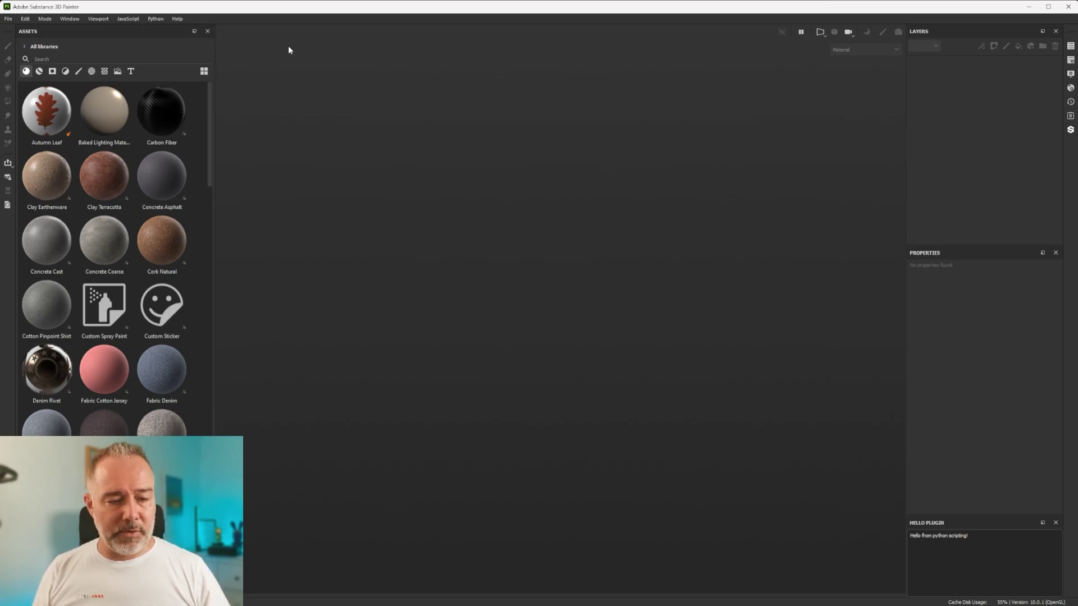
pyautogui.click(1056, 522)
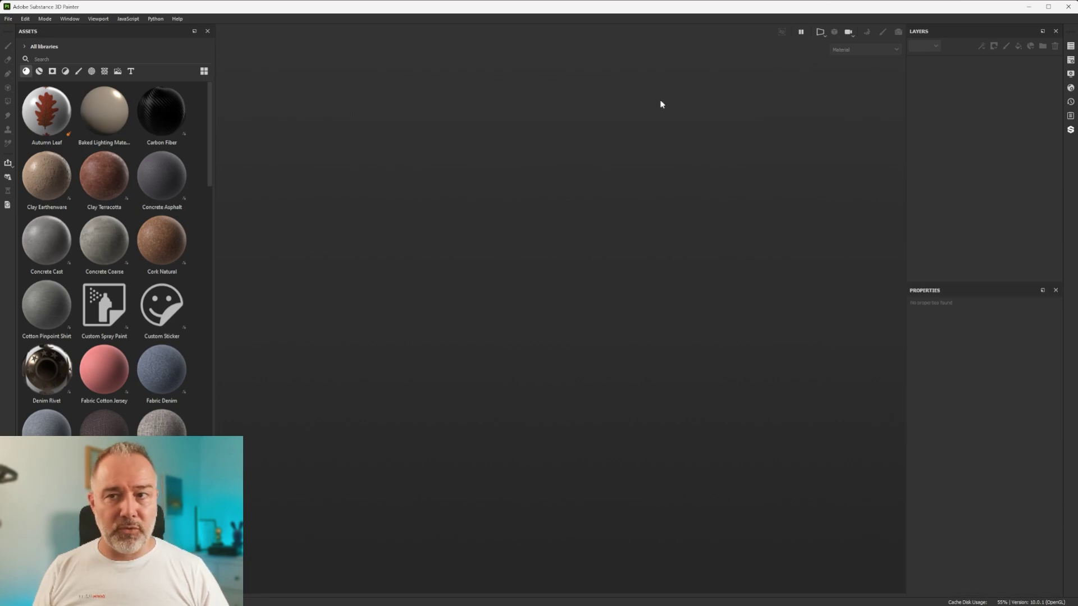
# Show the Log panel from Window > Views and drag it over the right side of the viewport.
pyautogui.click(78, 19)
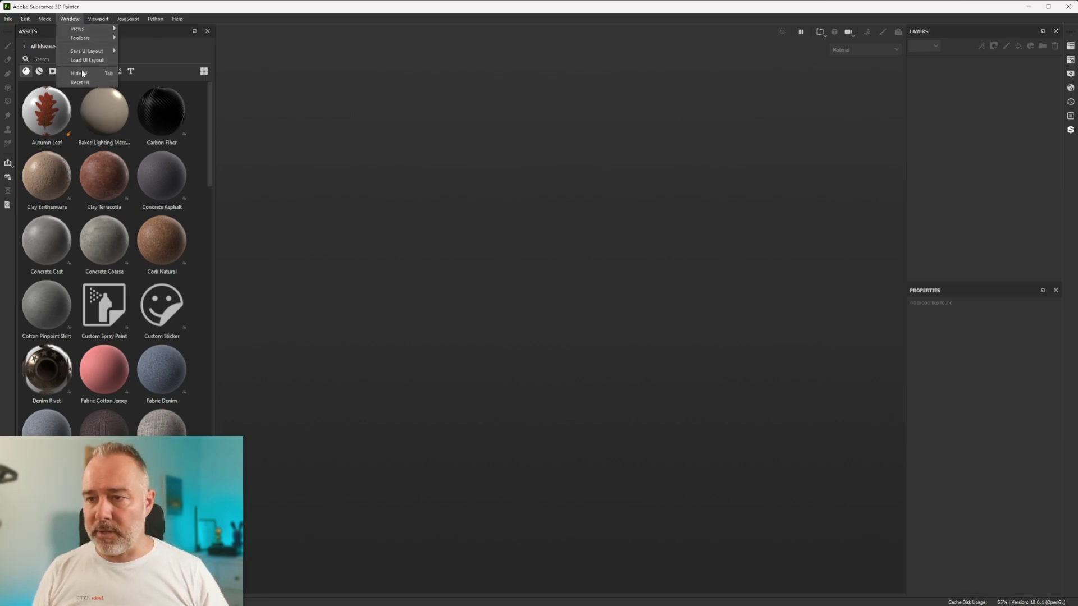
pyautogui.moveTo(70, 33)
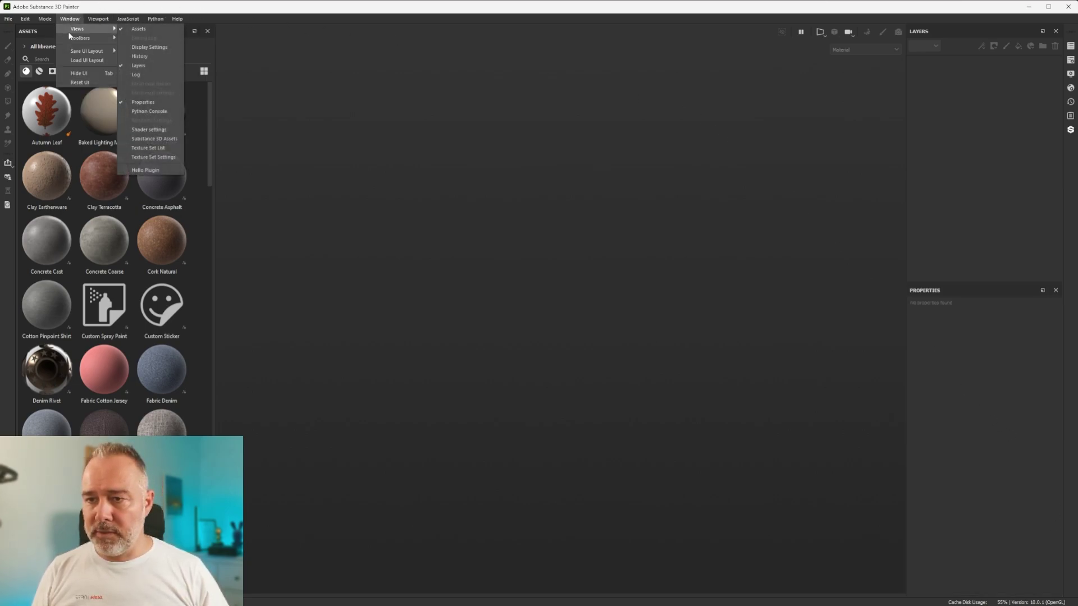
pyautogui.click(147, 74)
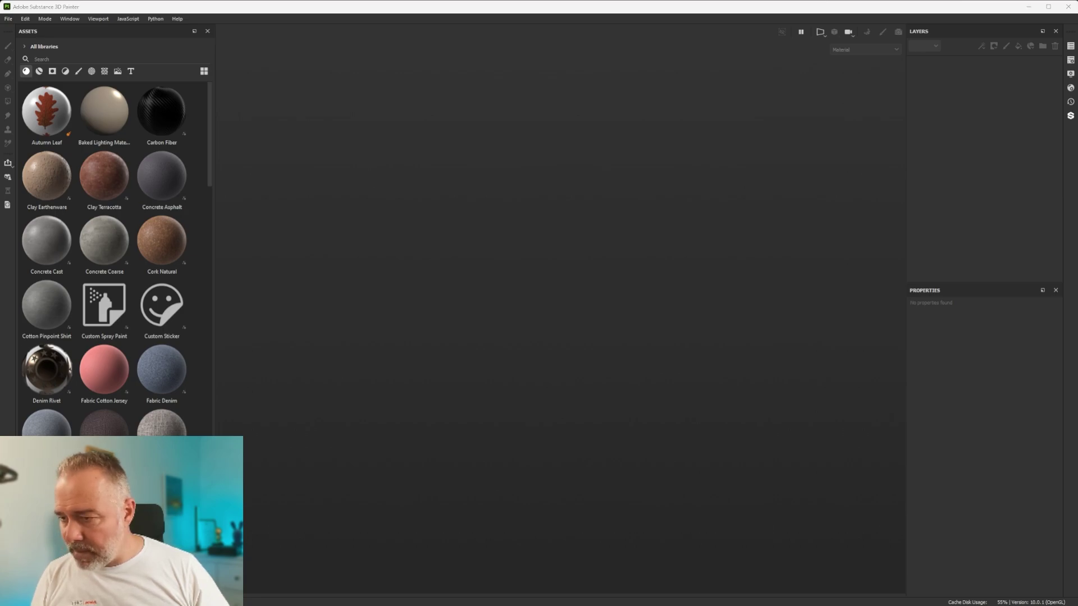
pyautogui.moveTo(551, 117); pyautogui.dragTo(785, 262)
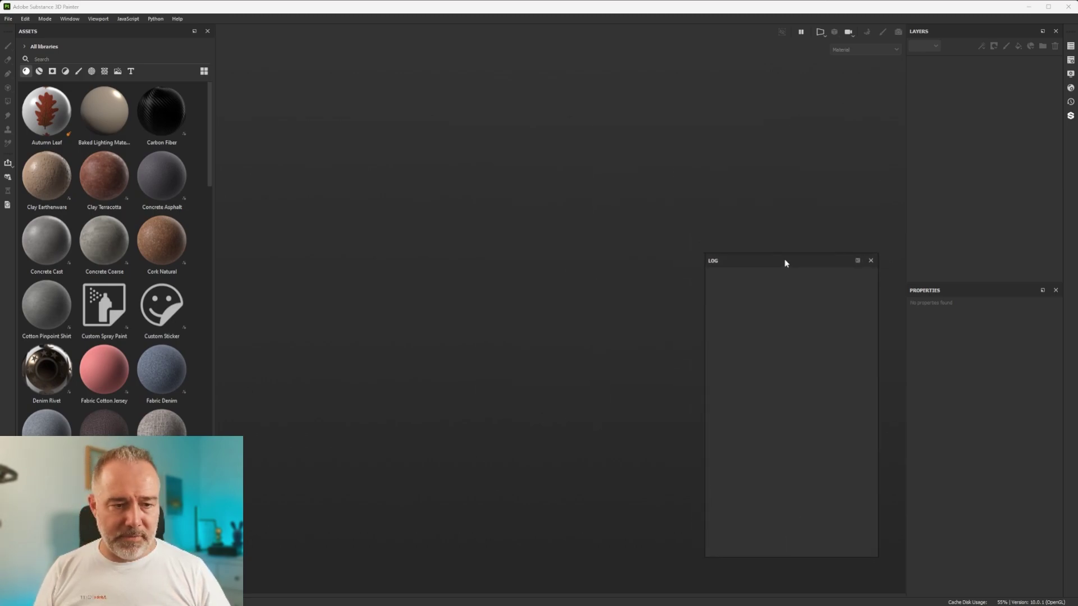
# Activate the vg_shortcuts_launcher Python plugin and dock the Log panel showing its shortcuts.
pyautogui.click(159, 19)
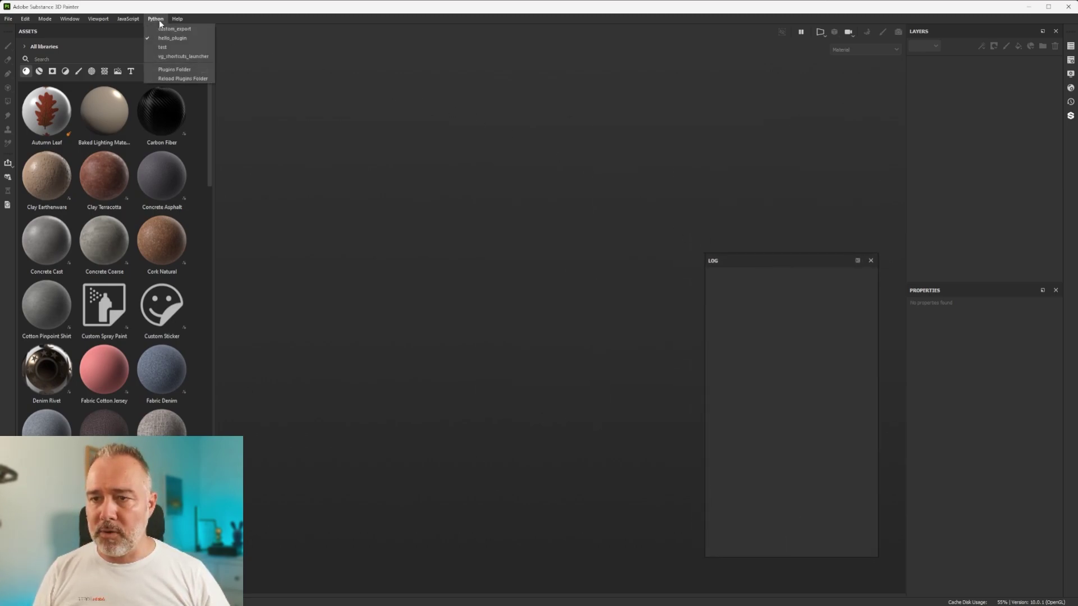
pyautogui.click(174, 56)
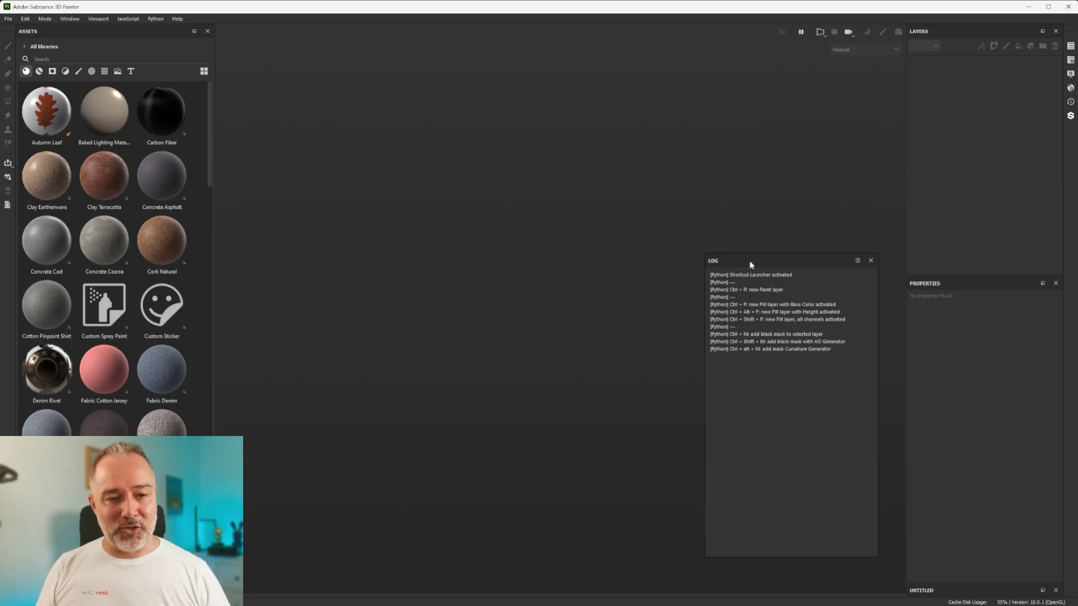
pyautogui.moveTo(758, 257); pyautogui.dragTo(122, 248)
# Open the MeetMat.spp sample project and orbit around the grey mannequin.
pyautogui.click(8, 19)
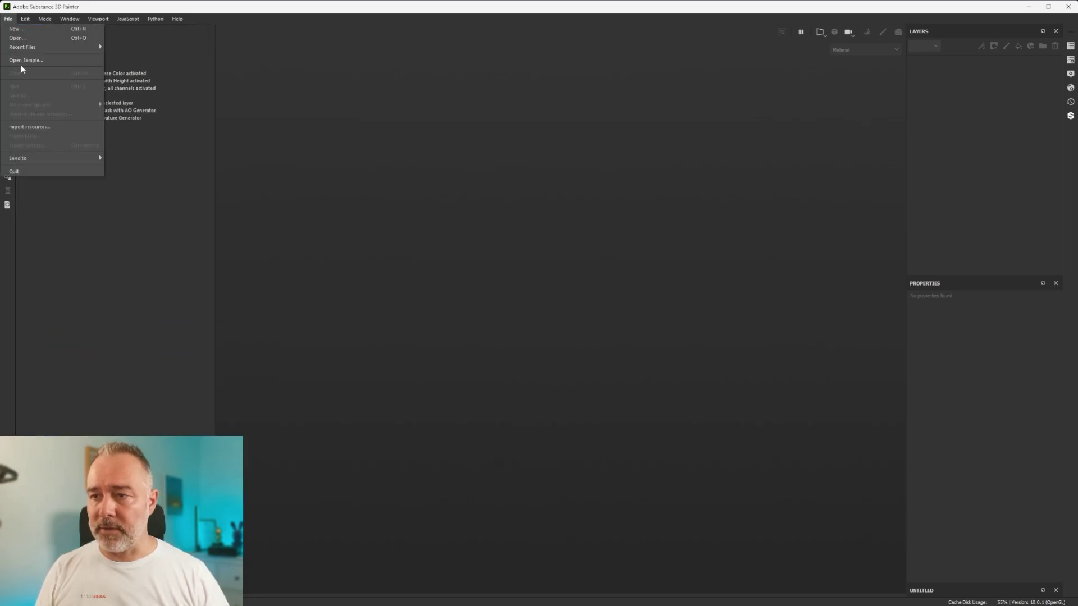
pyautogui.click(42, 60)
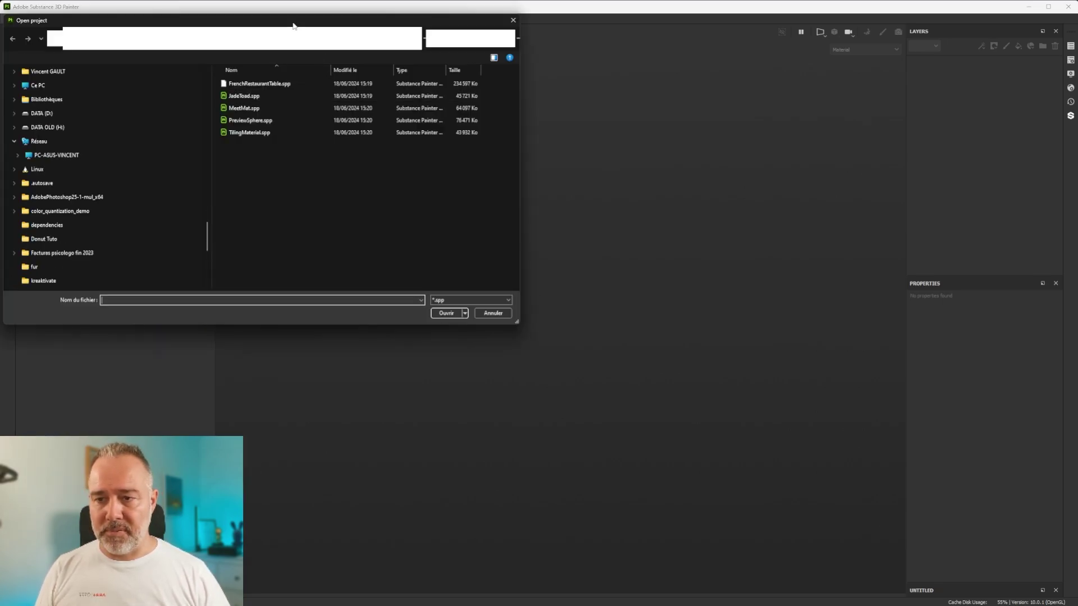
pyautogui.doubleClick(250, 108)
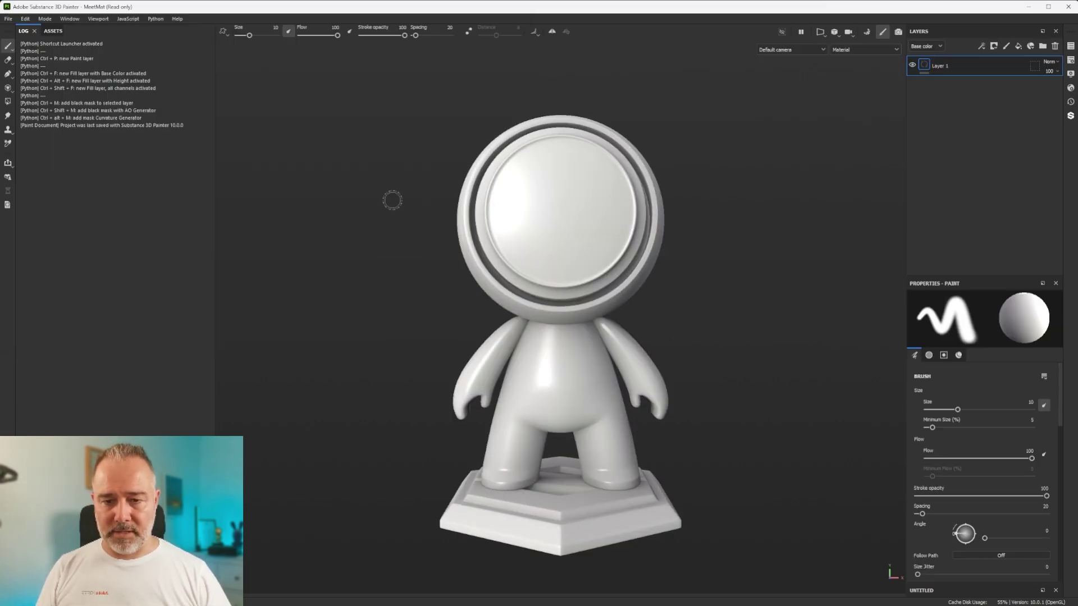
pyautogui.keyDown('alt'); pyautogui.moveTo(392, 201); pyautogui.dragTo(436, 217); pyautogui.keyUp('alt')
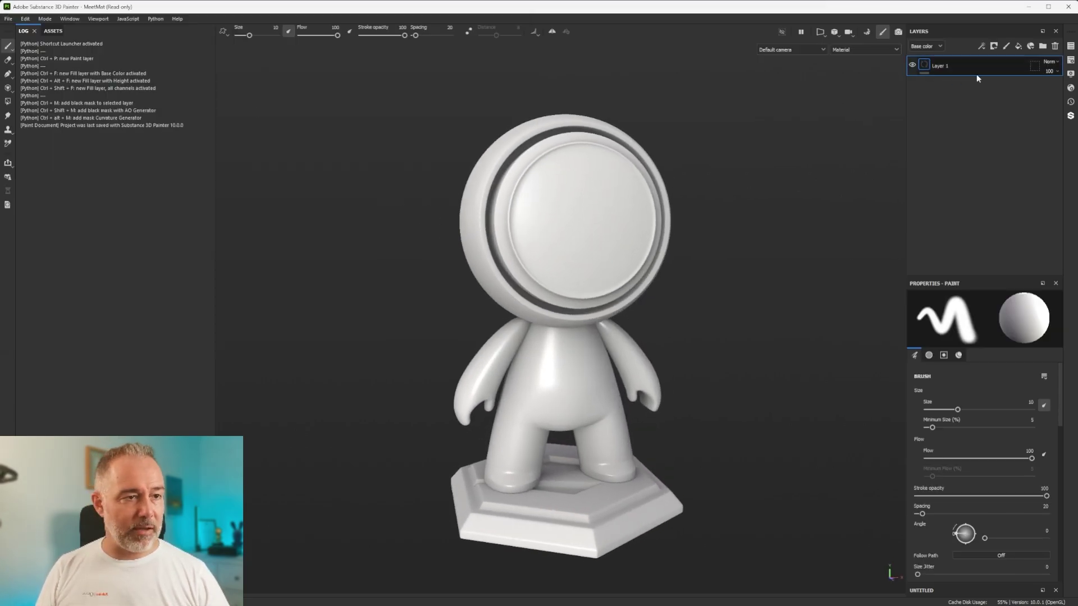
# Delete Layer 1 and add a base-colour-only fill layer with Ctrl+F.
pyautogui.press('Delete')
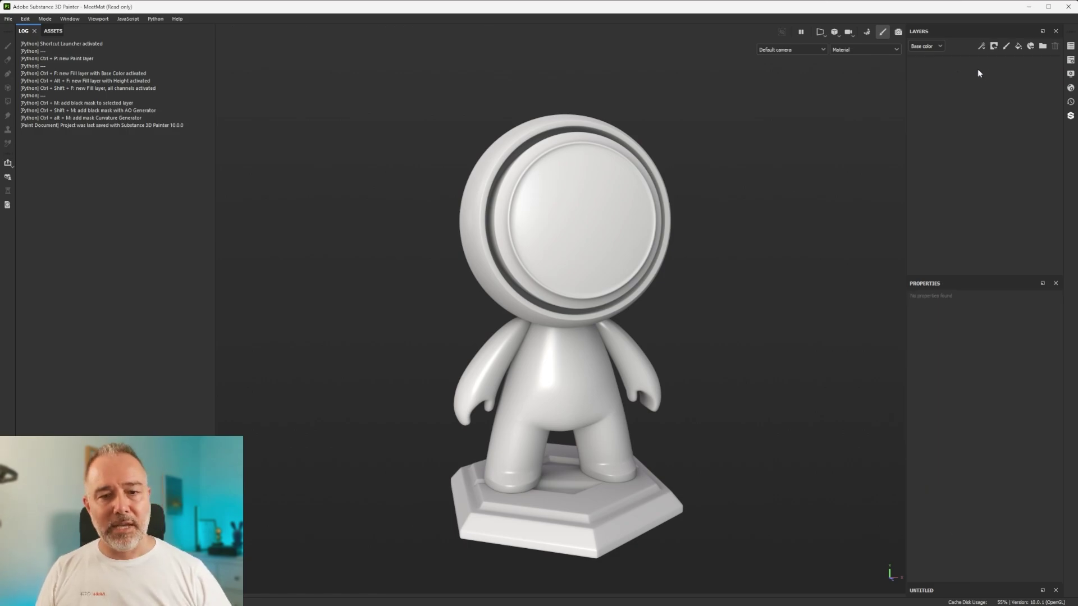
pyautogui.keyDown('alt'); pyautogui.moveTo(663, 202); pyautogui.dragTo(700, 203); pyautogui.keyUp('alt')
pyautogui.keyDown('alt'); pyautogui.moveTo(684, 227); pyautogui.dragTo(703, 237, button='middle'); pyautogui.keyUp('alt')
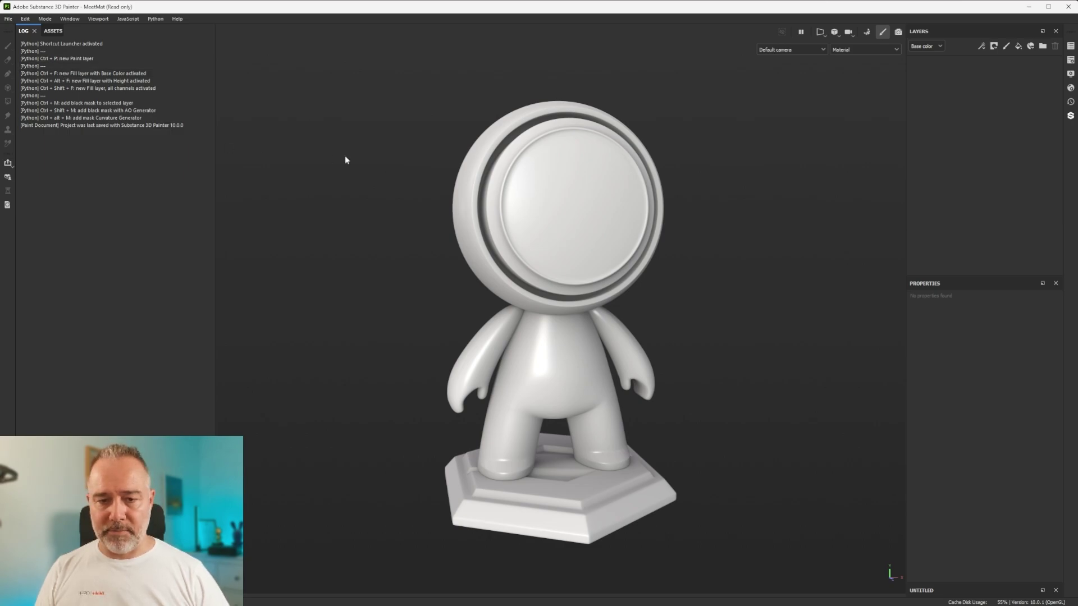
pyautogui.keyDown('alt'); pyautogui.moveTo(345, 156); pyautogui.dragTo(363, 168, button='middle'); pyautogui.keyUp('alt')
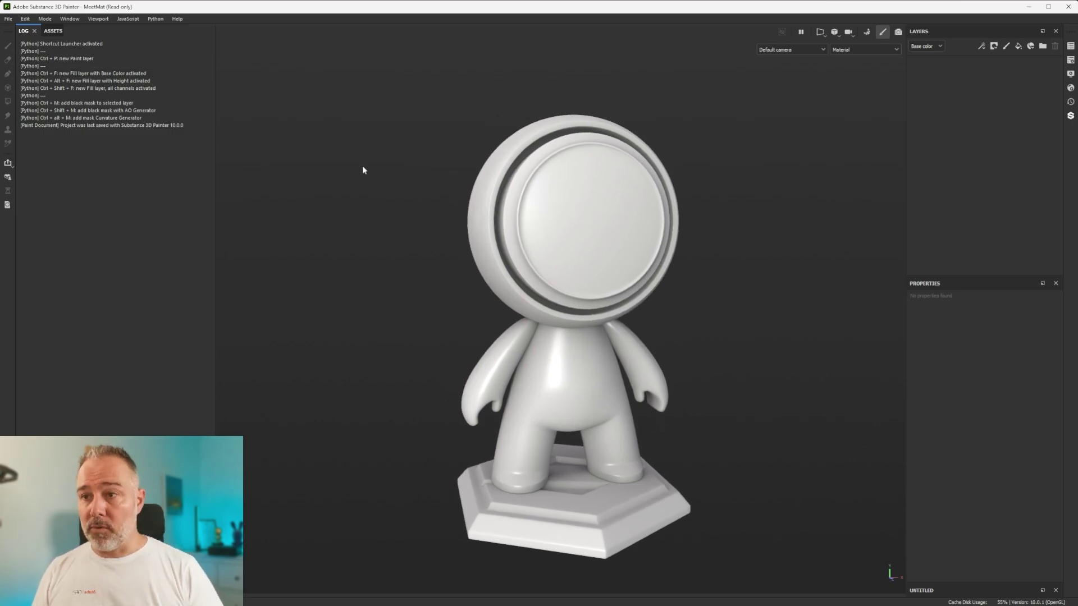
pyautogui.hotkey('ctrl', 'f')
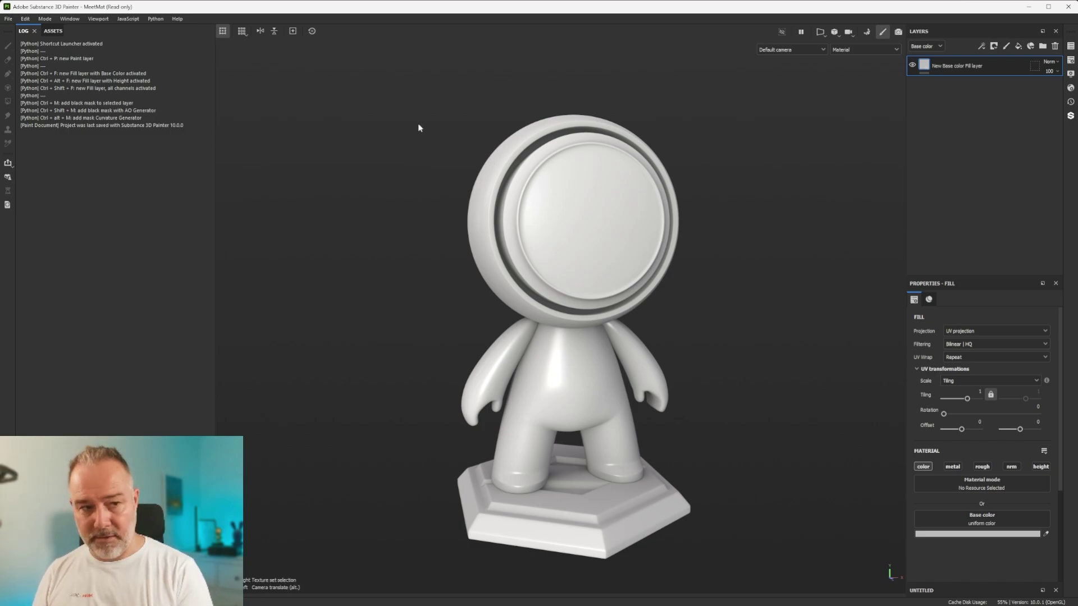
# Add a height-only fill layer (Ctrl+Alt+F) and an all-channels fill layer (Ctrl+Shift+F).
pyautogui.hotkey('ctrl', 'alt', 'f')
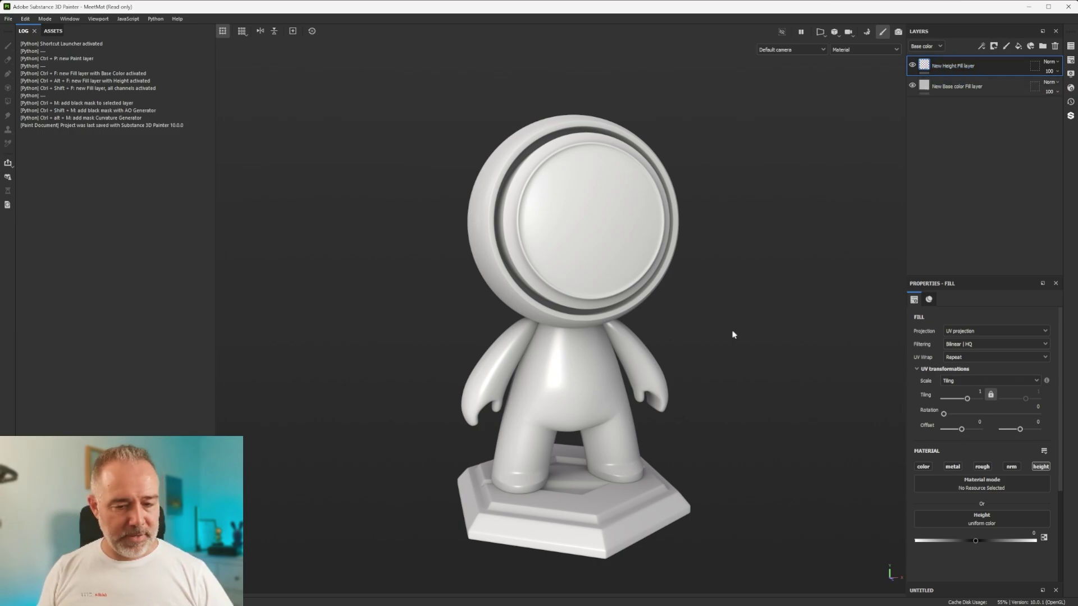
pyautogui.hotkey('ctrl', 'shift', 'f')
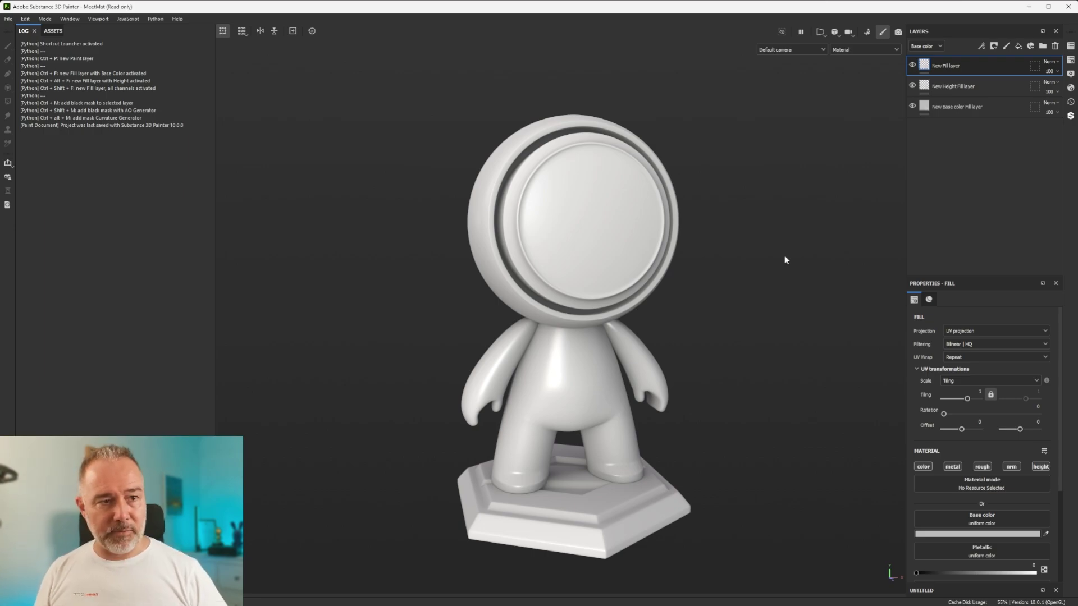
# Set the top fill layer's base colour to pink FF9090.
pyautogui.keyDown('alt'); pyautogui.moveTo(584, 218); pyautogui.dragTo(596, 219); pyautogui.keyUp('alt')
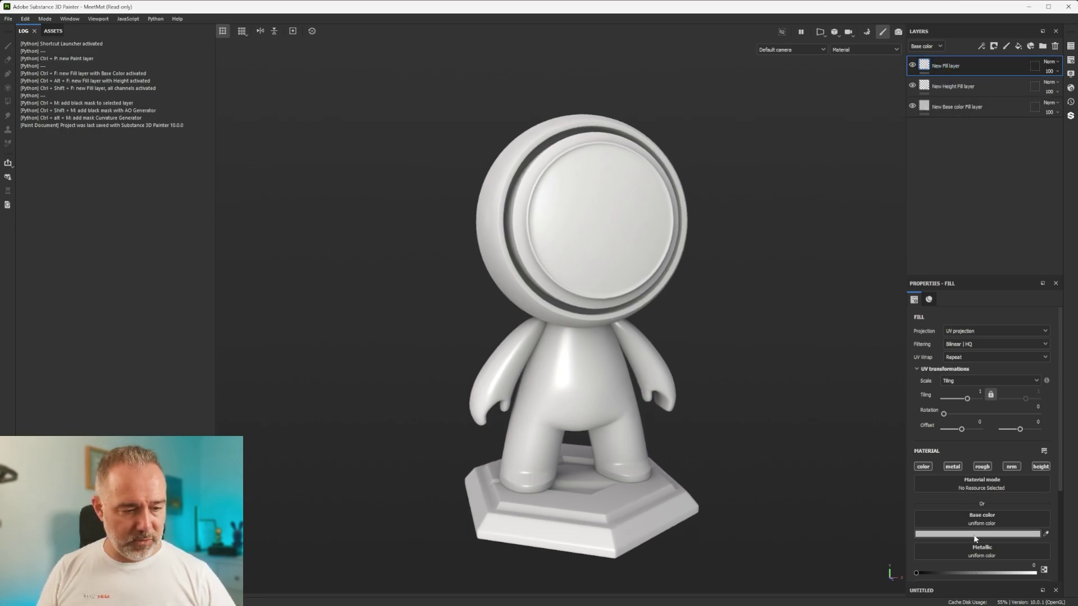
pyautogui.click(1010, 534)
pyautogui.click(1022, 477)
pyautogui.moveTo(1022, 476); pyautogui.dragTo(1023, 465)
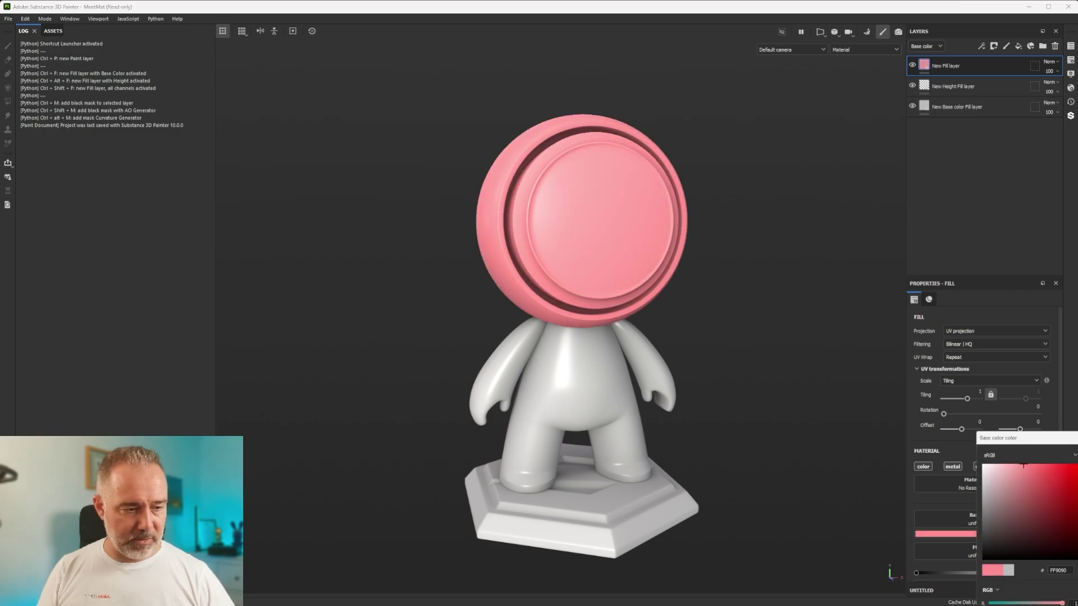
# Add a paint layer with Ctrl+P and brush a white S-shaped stroke down the face.
pyautogui.moveTo(776, 305); pyautogui.dragTo(739, 291, button='middle')
pyautogui.hotkey('ctrl', 'p')
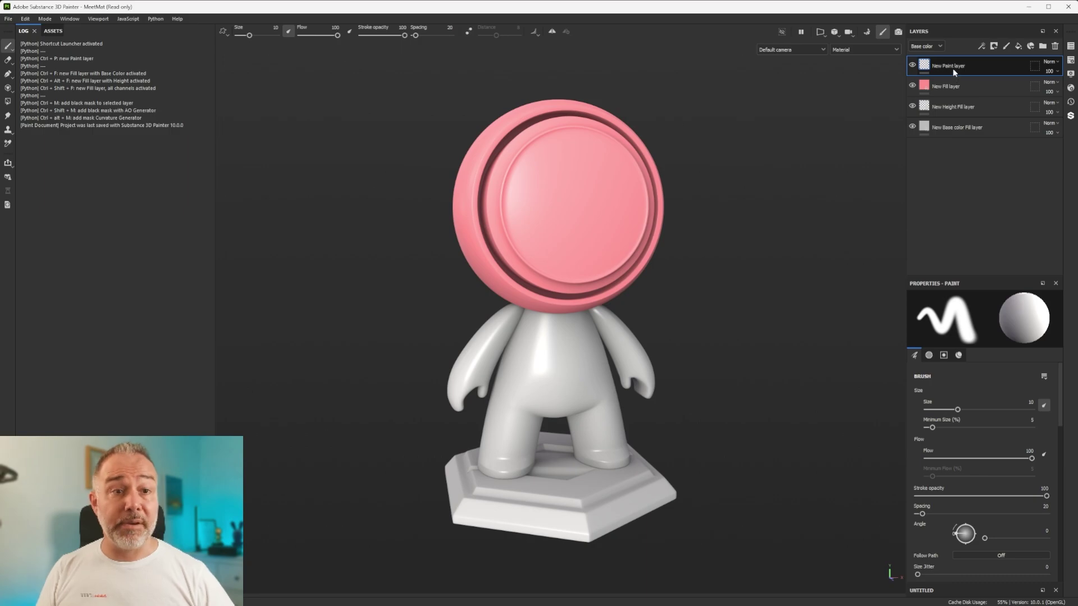
pyautogui.moveTo(585, 157)
pyautogui.mouseDown()
pyautogui.moveTo(560, 201)
pyautogui.moveTo(560, 248)
pyautogui.moveTo(572, 270)
pyautogui.mouseUp()
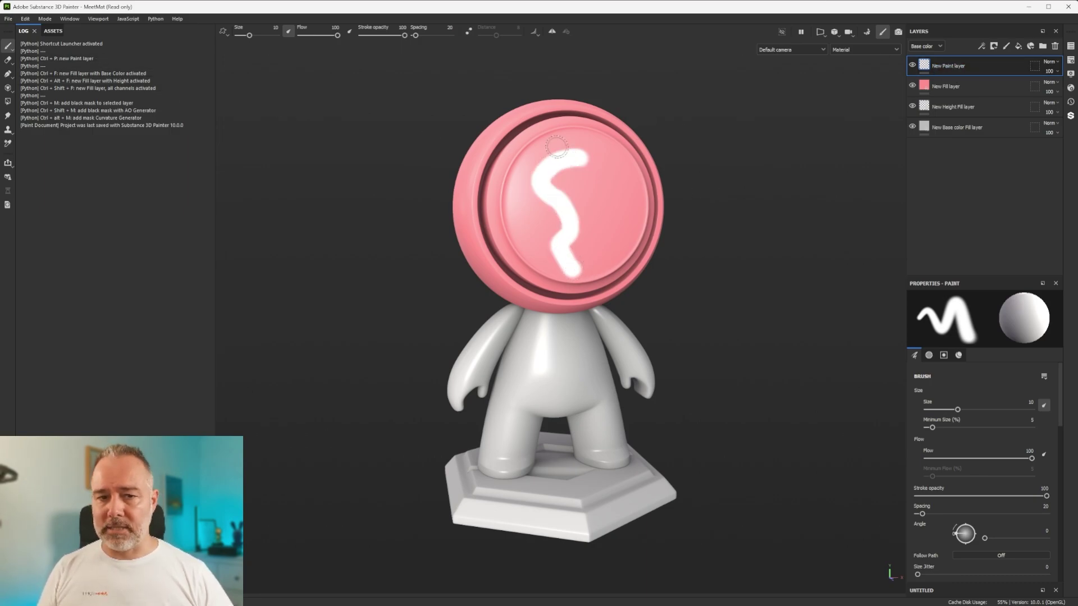
# Add a black mask to the paint layer with Ctrl+M, toggling it with undo until the stroke shows.
pyautogui.hotkey('ctrl', 'm')
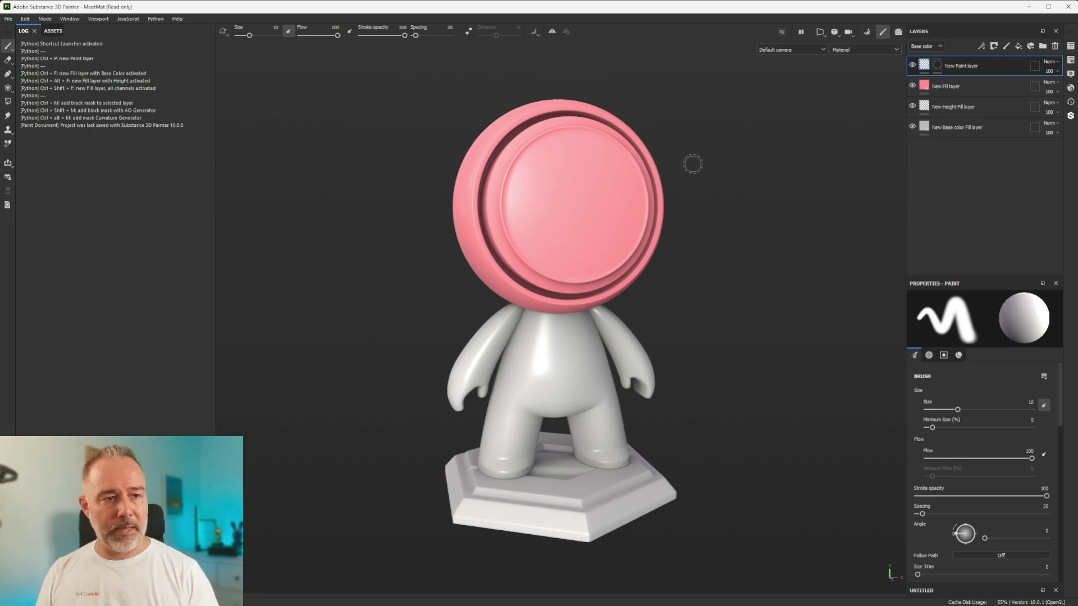
pyautogui.click(936, 66)
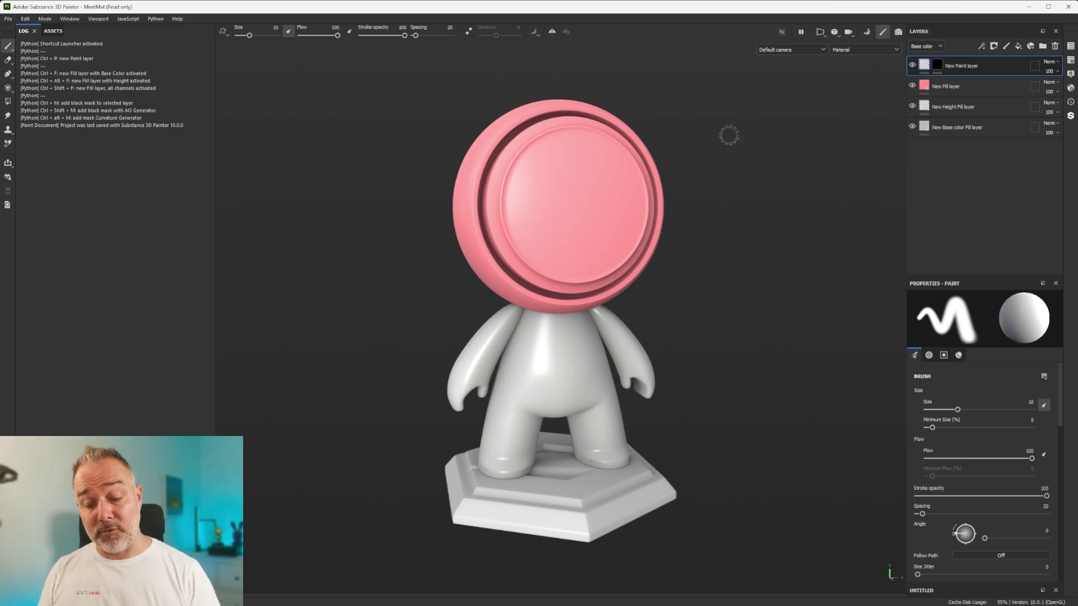
pyautogui.press('ctrl')
pyautogui.hotkey('ctrl', 'z')
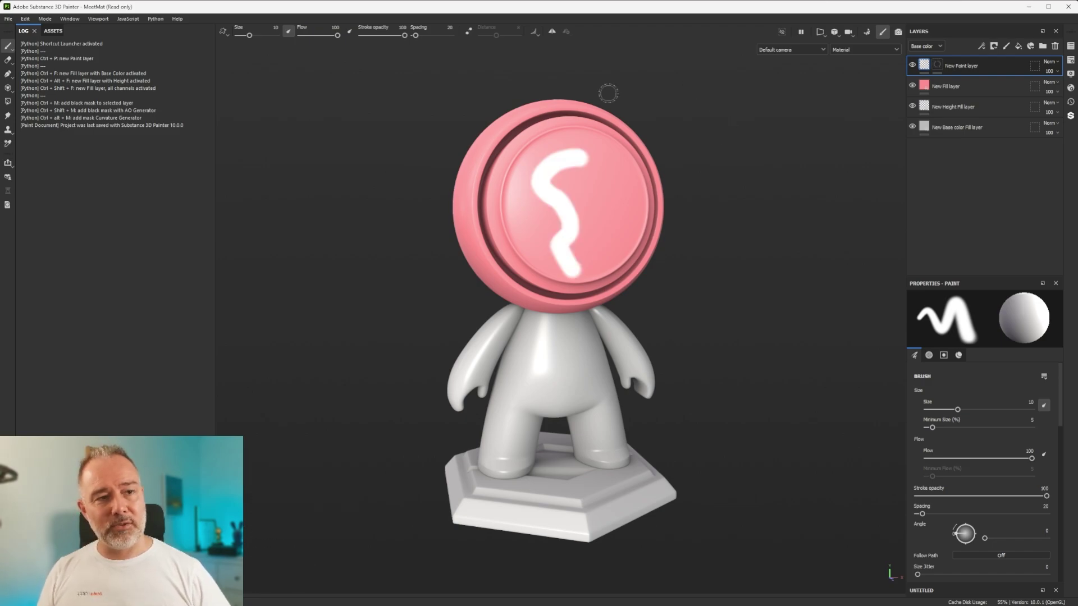
pyautogui.click(937, 64)
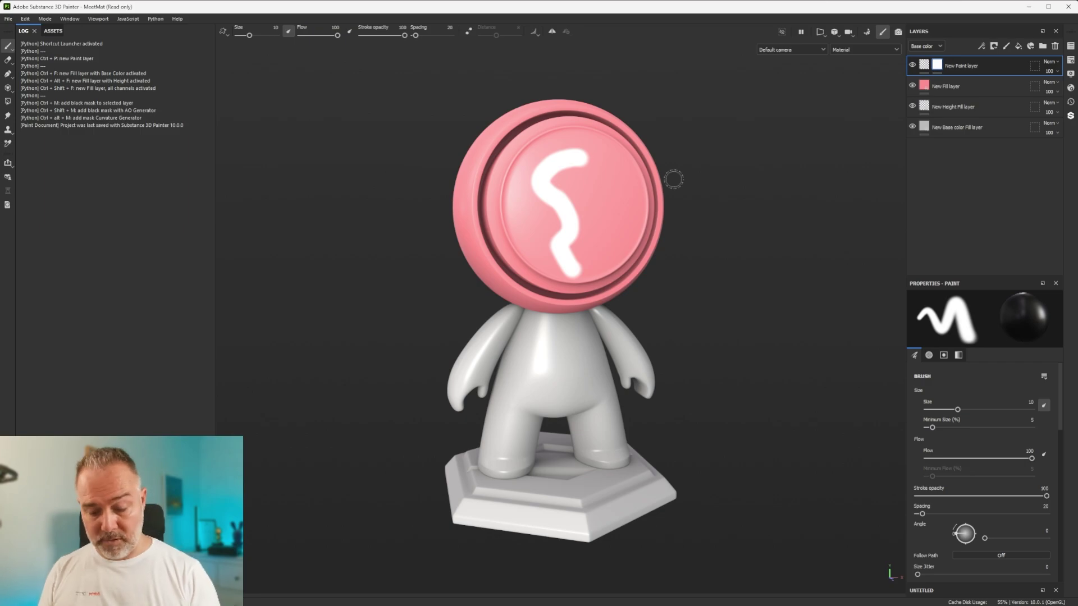
pyautogui.hotkey('ctrl', 'm')
pyautogui.hotkey('ctrl', 'z')
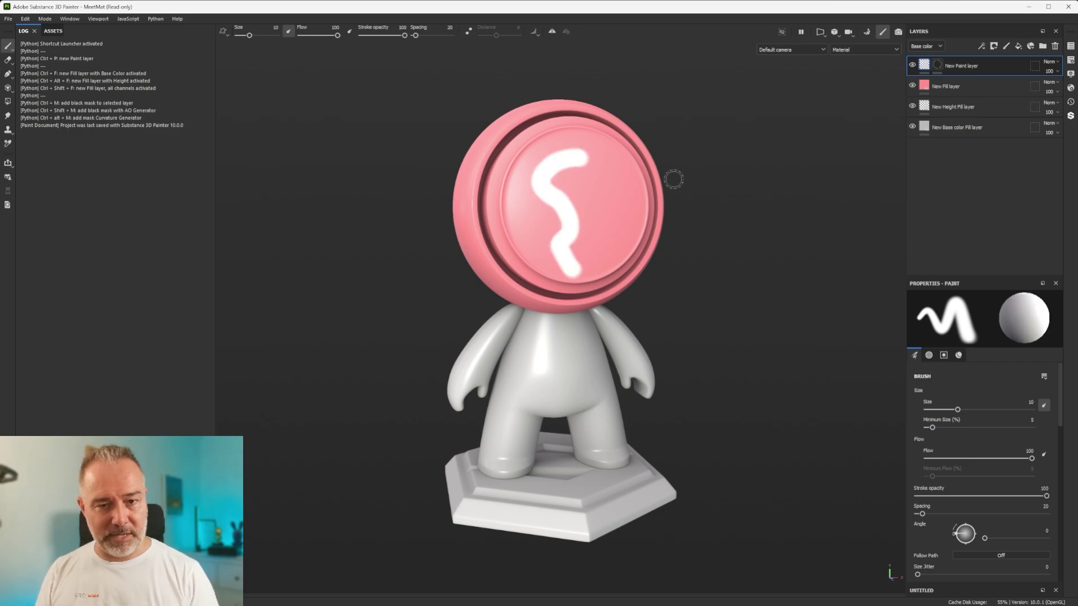
pyautogui.hotkey('ctrl', 'm')
pyautogui.hotkey('ctrl', 'z')
pyautogui.hotkey('ctrl', 'm')
pyautogui.hotkey('ctrl', 'z')
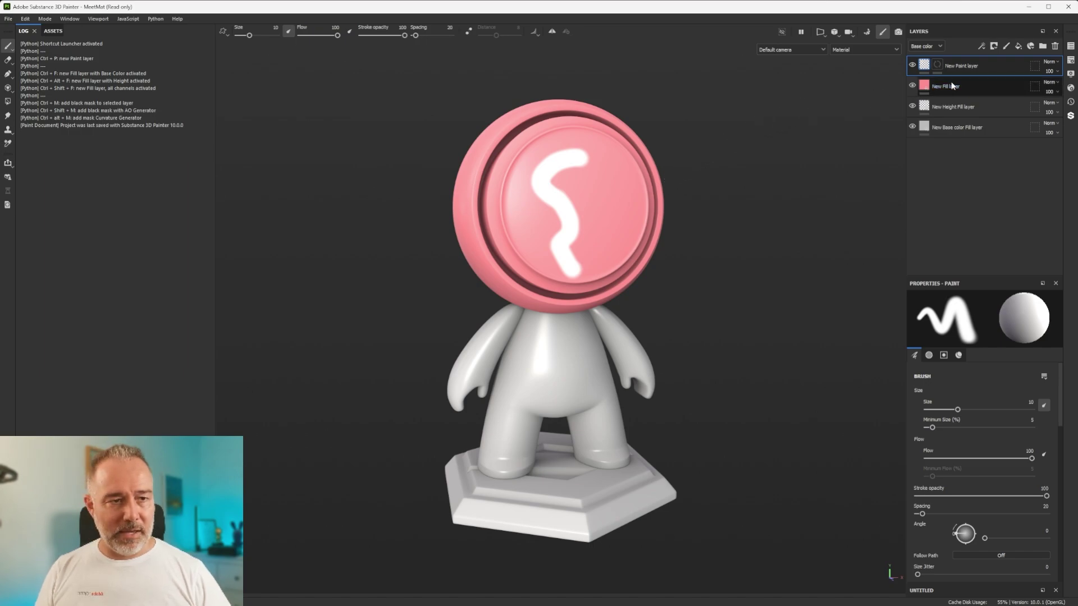
pyautogui.click(937, 66)
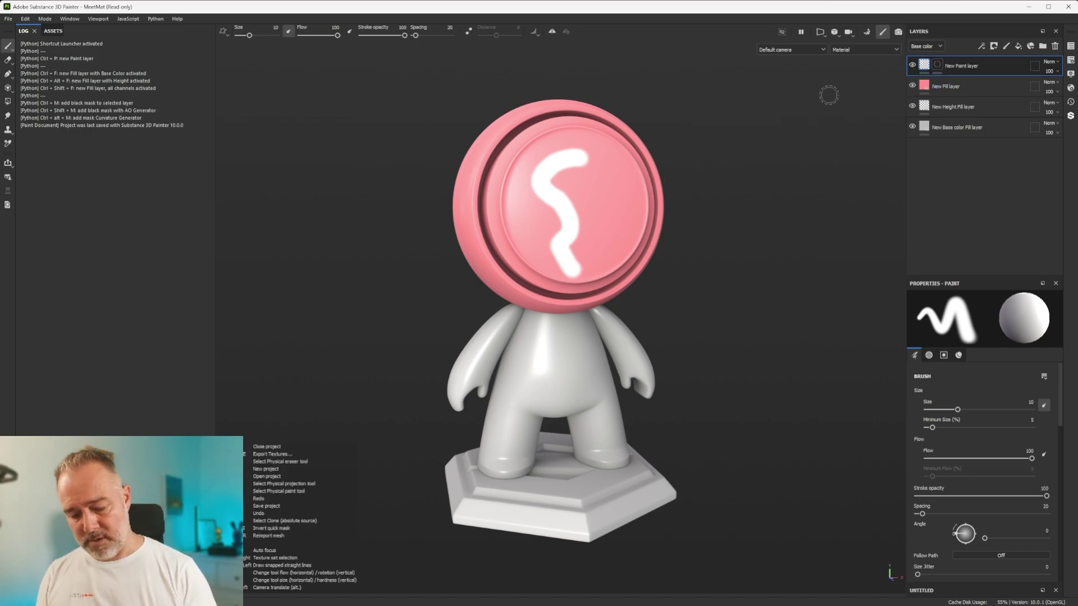
# Make the paint layer's mask white, then delete the paint layer and its S stroke.
pyautogui.rightClick(937, 63)
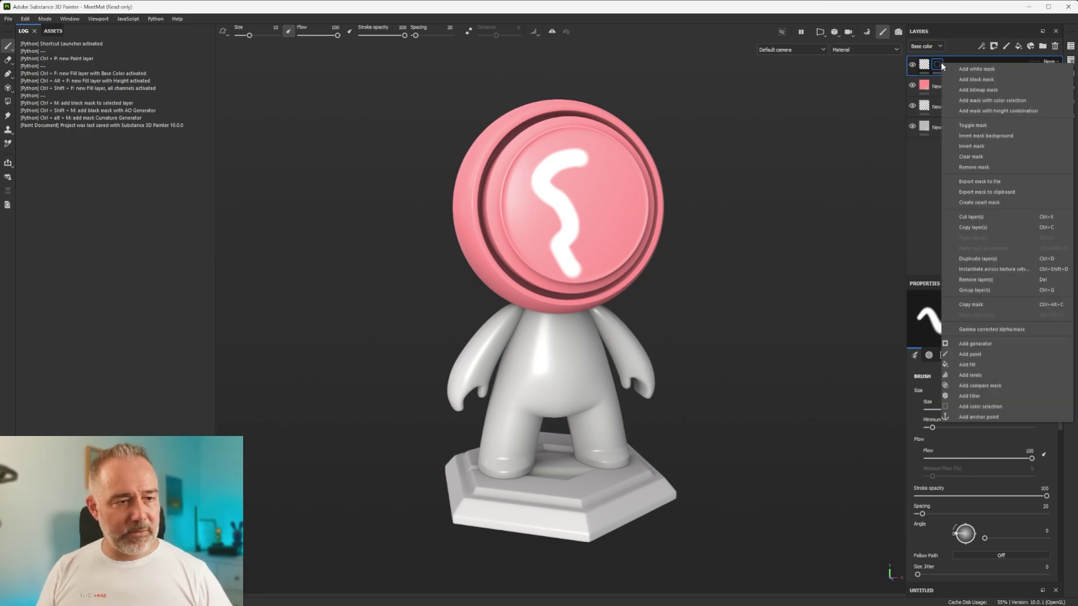
pyautogui.click(989, 66)
pyautogui.press('Delete')
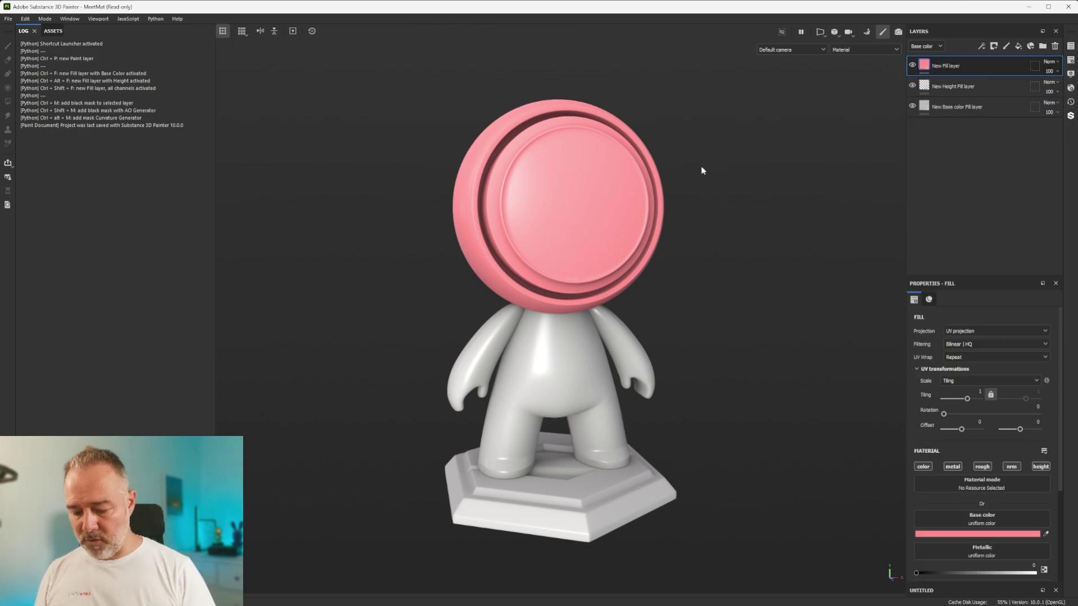
# Add a curvature-generator black mask to the pink fill layer with Ctrl+Alt+M.
pyautogui.hotkey('ctrl', 'alt', 'm')
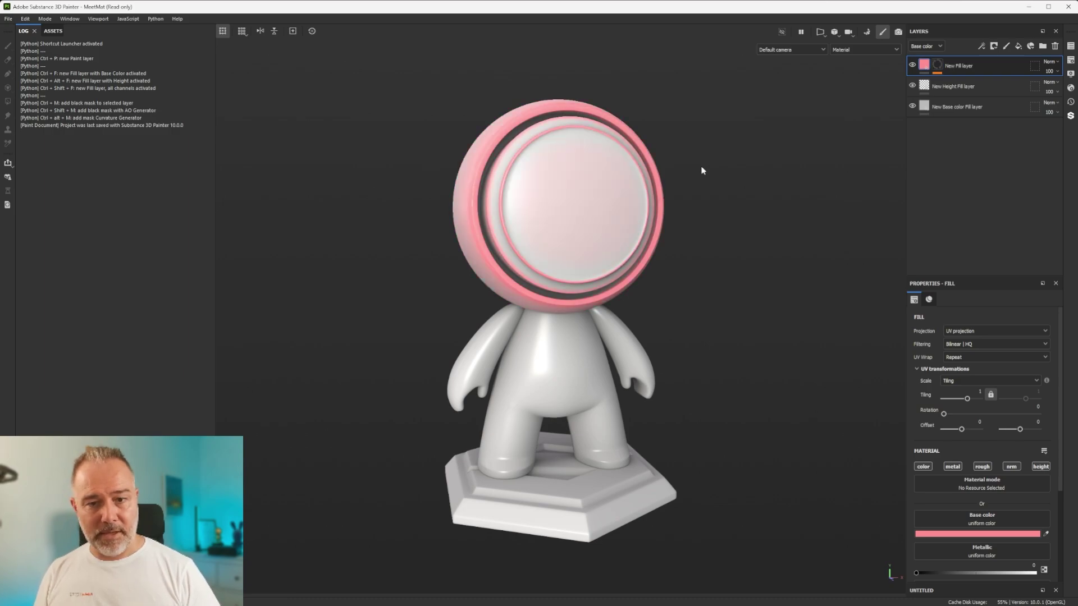
pyautogui.keyDown('alt'); pyautogui.moveTo(449, 202); pyautogui.dragTo(539, 195); pyautogui.keyUp('alt')
pyautogui.click(936, 68)
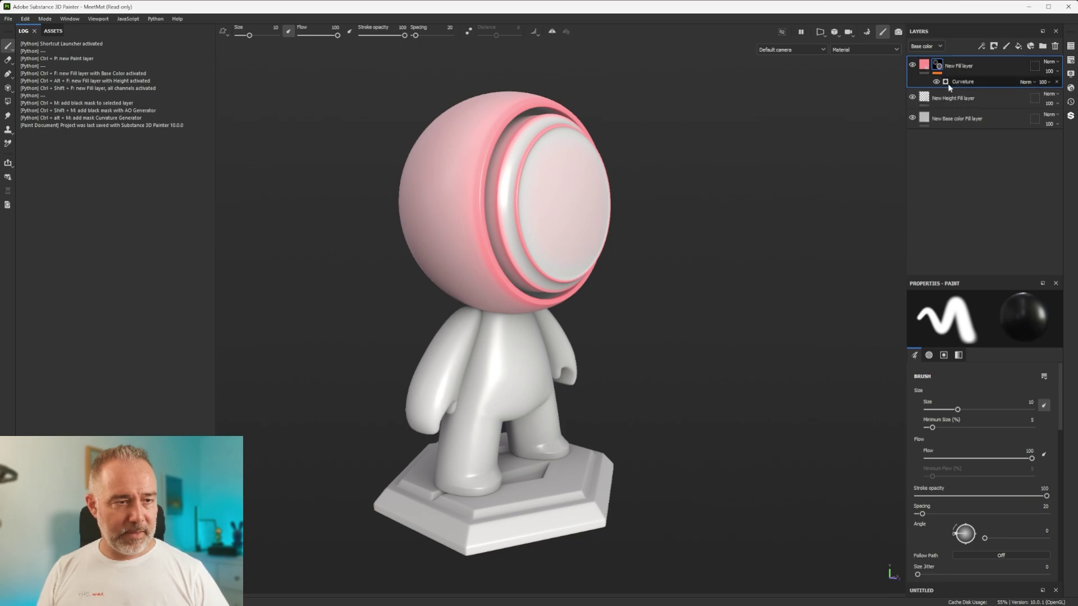
pyautogui.moveTo(654, 180)
pyautogui.keyDown('alt'); pyautogui.mouseDown()
pyautogui.moveTo(509, 166)
pyautogui.moveTo(587, 207)
pyautogui.mouseUp(); pyautogui.keyUp('alt')
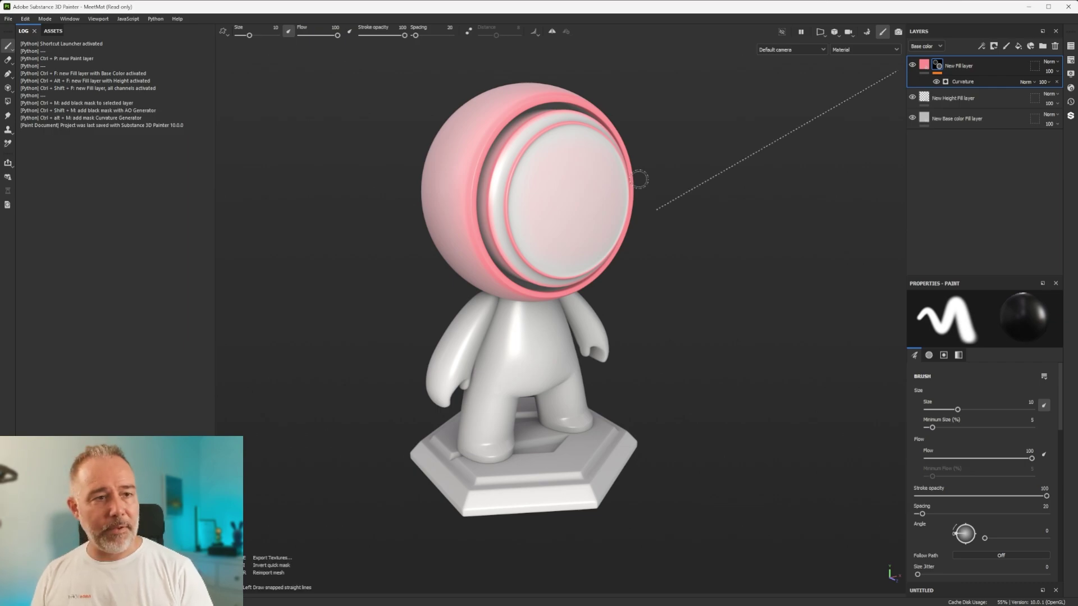
# Add an Ambient Occlusion generator, then delete both the Curvature and AO mask effects.
pyautogui.hotkey('ctrl', 'shift', 'm')
pyautogui.keyDown('alt'); pyautogui.moveTo(640, 179); pyautogui.dragTo(560, 193); pyautogui.keyUp('alt')
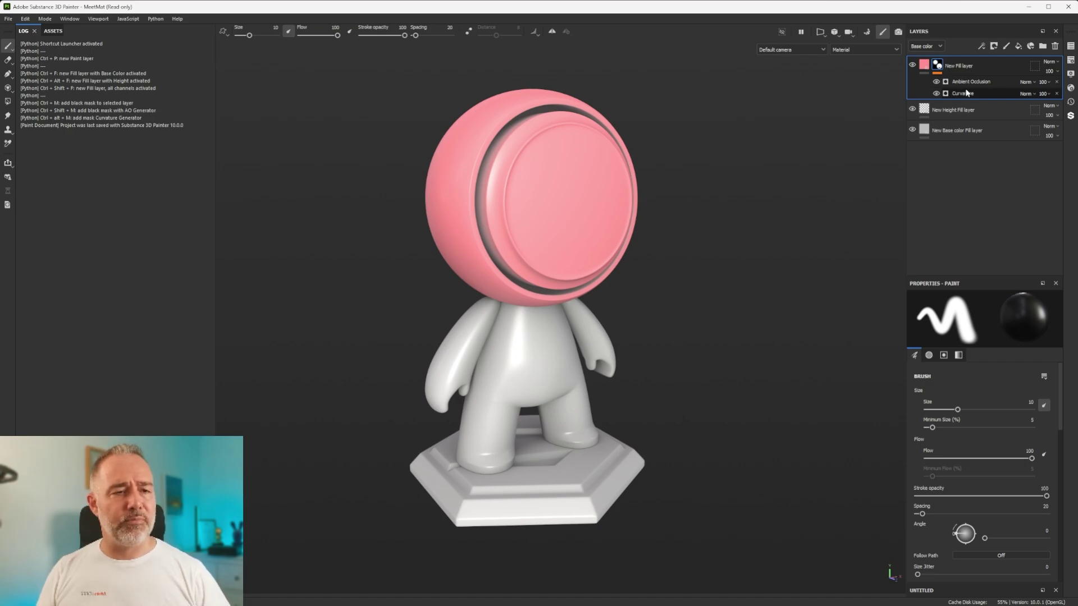
pyautogui.click(1060, 93)
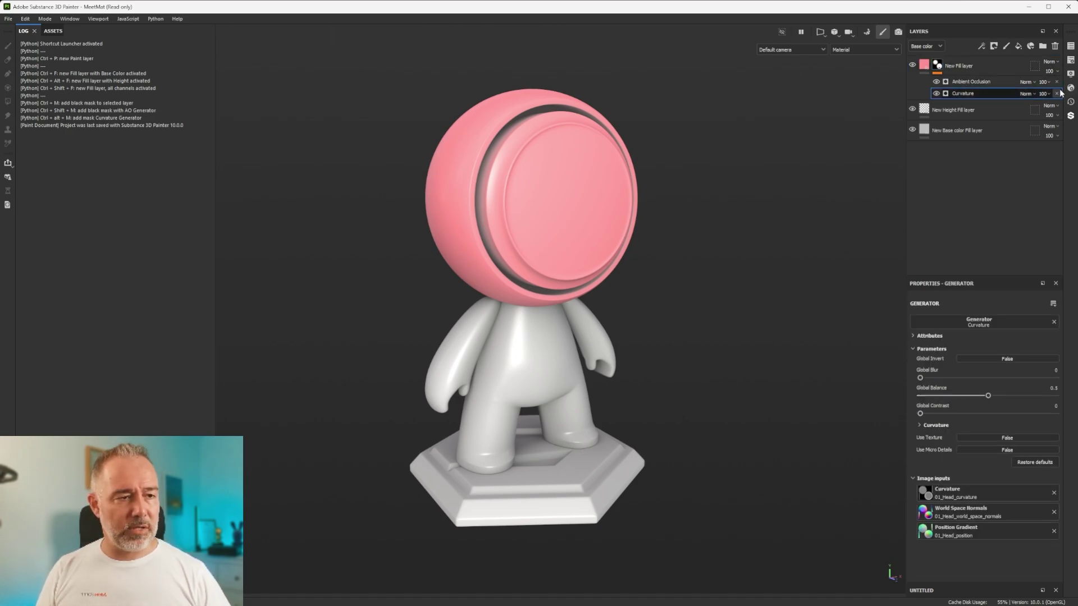
pyautogui.click(1056, 93)
pyautogui.click(1056, 81)
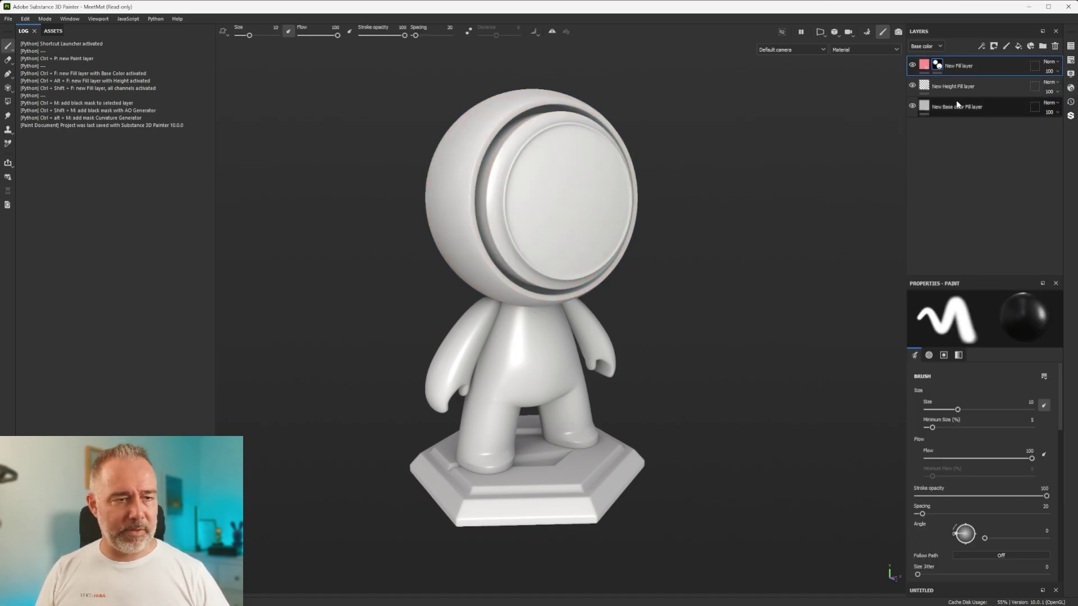
# Re-add and undo the AO mask, then fill the head in the mask so it shows pink.
pyautogui.hotkey('ctrl', 'shift', 'm')
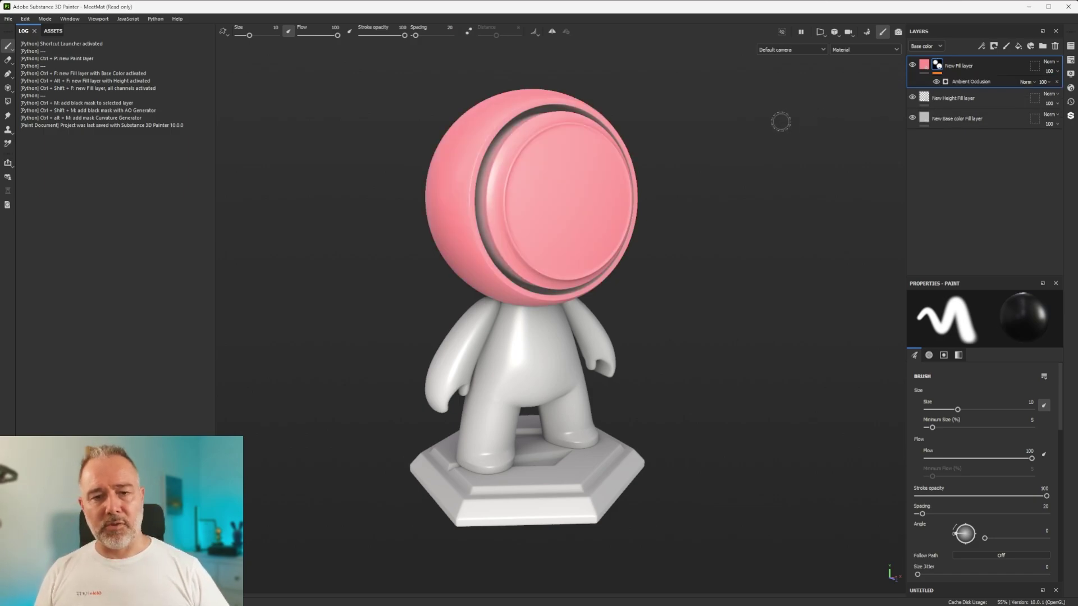
pyautogui.keyDown('alt'); pyautogui.moveTo(780, 120); pyautogui.dragTo(598, 188); pyautogui.keyUp('alt')
pyautogui.keyDown('alt'); pyautogui.moveTo(598, 189); pyautogui.dragTo(613, 180, button='middle'); pyautogui.keyUp('alt')
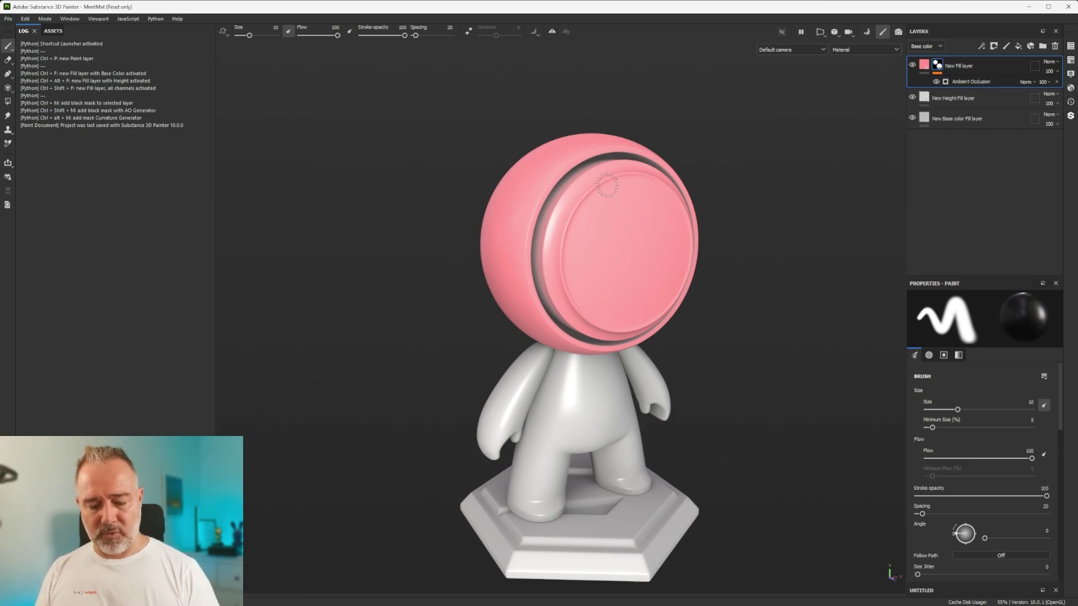
pyautogui.hotkey('ctrl', 'z')
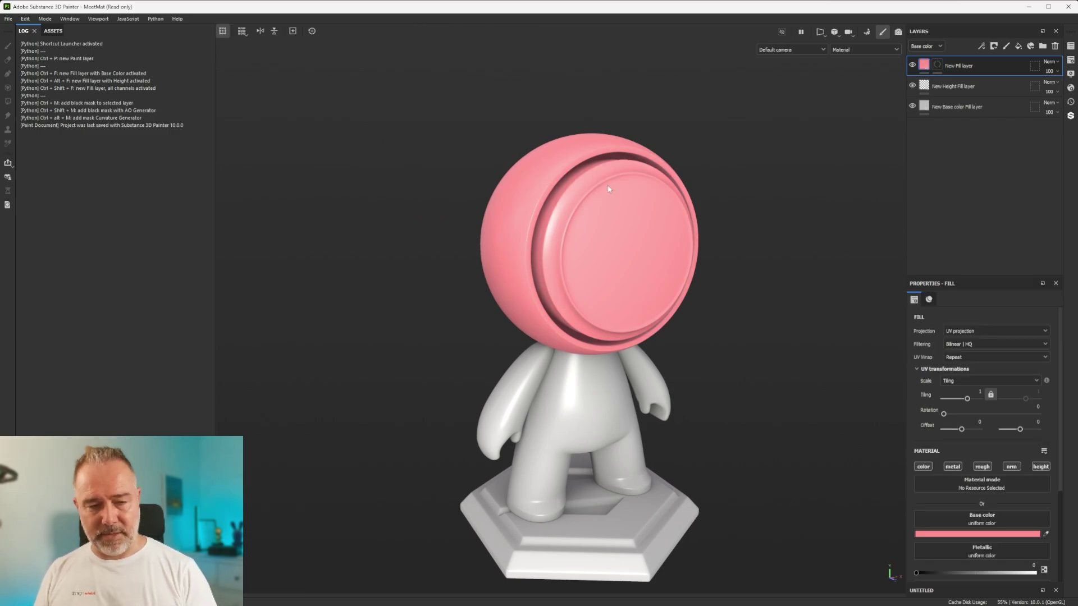
pyautogui.keyDown('alt'); pyautogui.moveTo(613, 168); pyautogui.dragTo(662, 214); pyautogui.keyUp('alt')
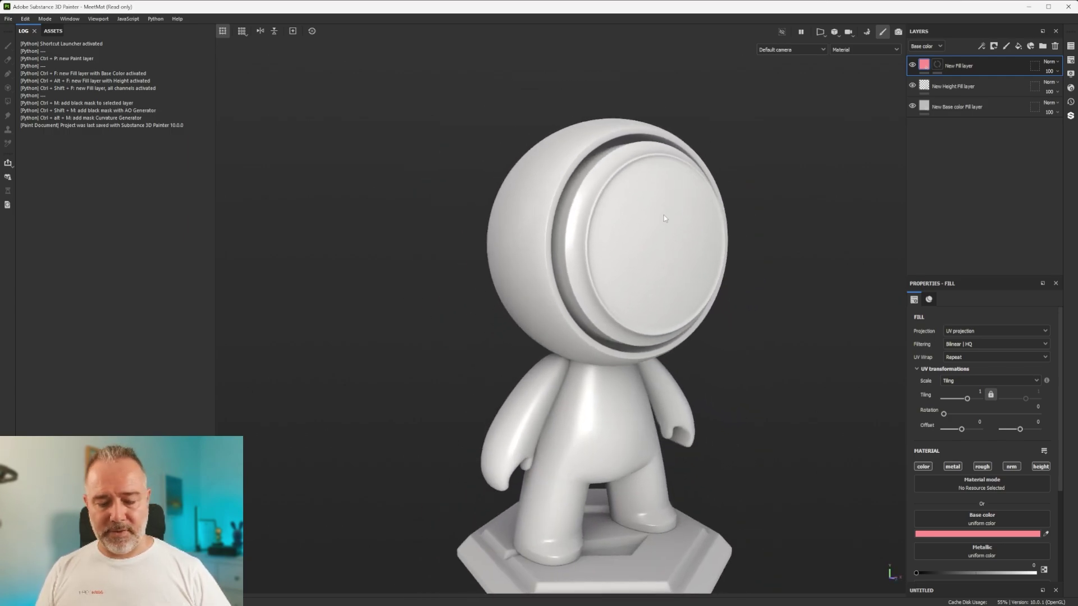
pyautogui.click(663, 215)
pyautogui.keyDown('alt'); pyautogui.moveTo(676, 250); pyautogui.dragTo(630, 214, button='middle'); pyautogui.keyUp('alt')
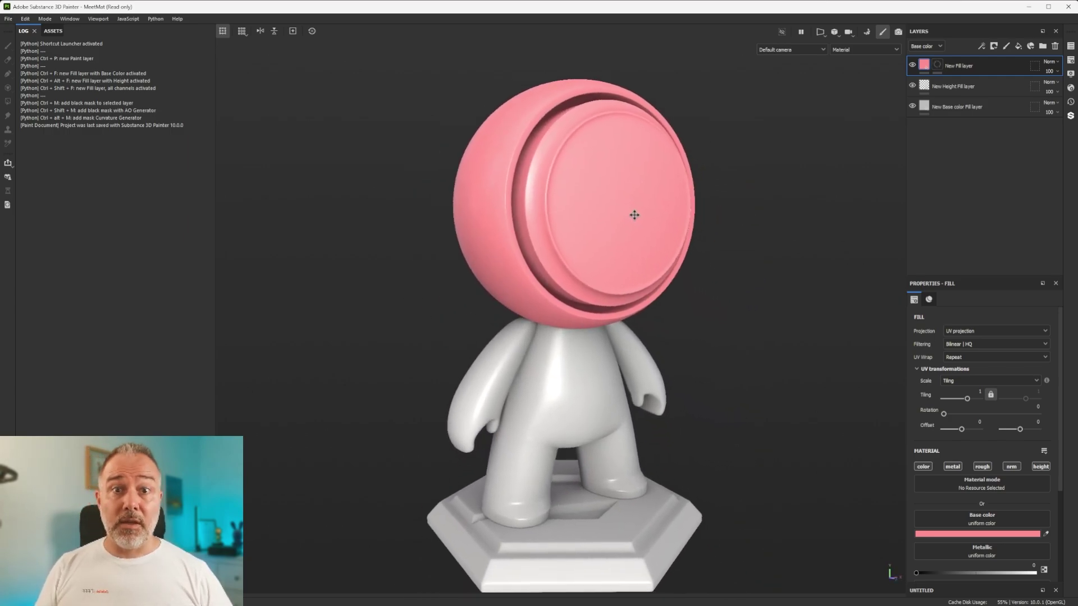